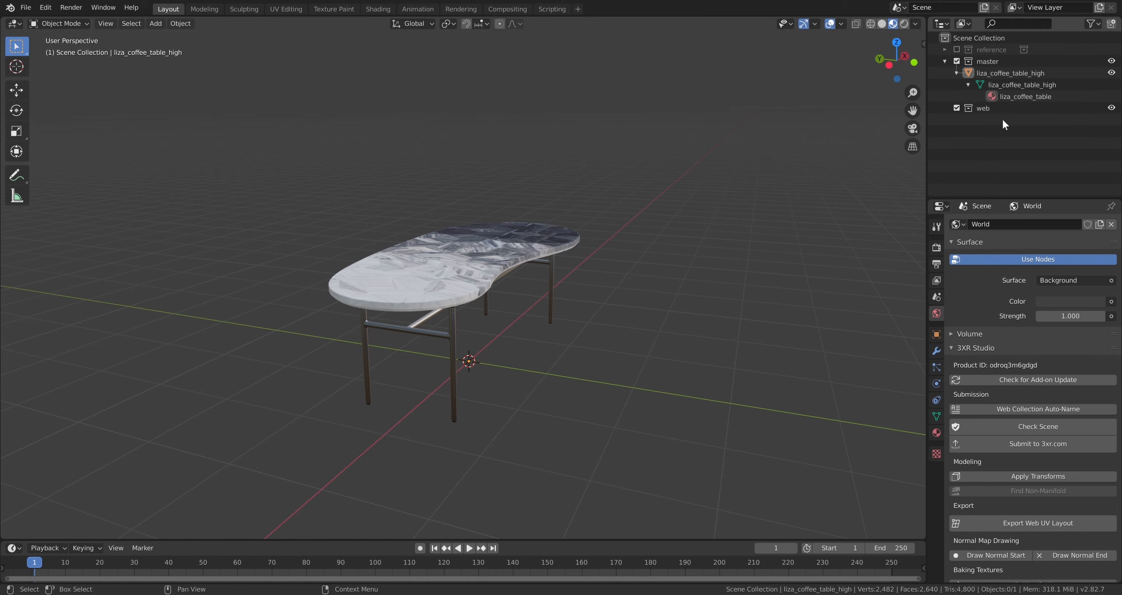
Examine the high-poly coffee table model in the master collection from several angles.
middle_click_drag(511, 210, 464, 214)
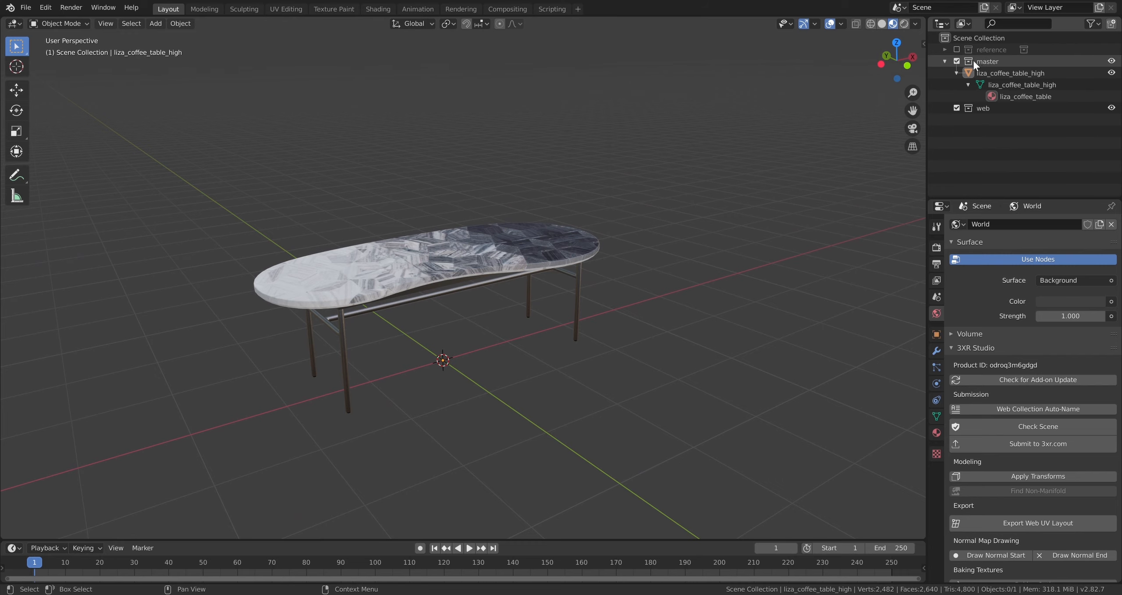
middle_click_drag(464, 302, 500, 298)
left_click(487, 265)
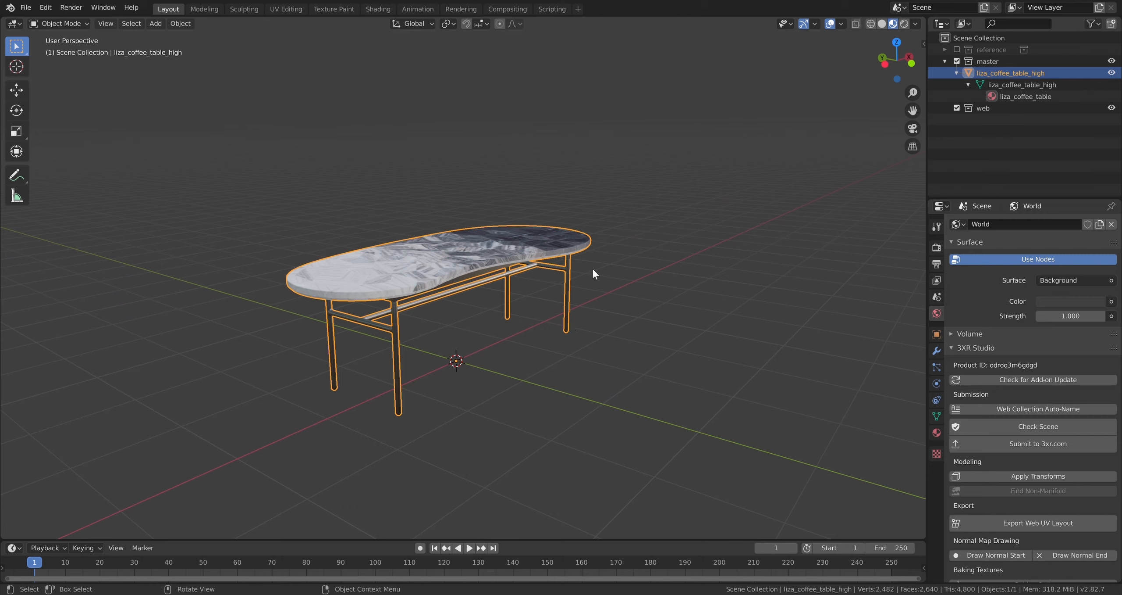
left_click(556, 282)
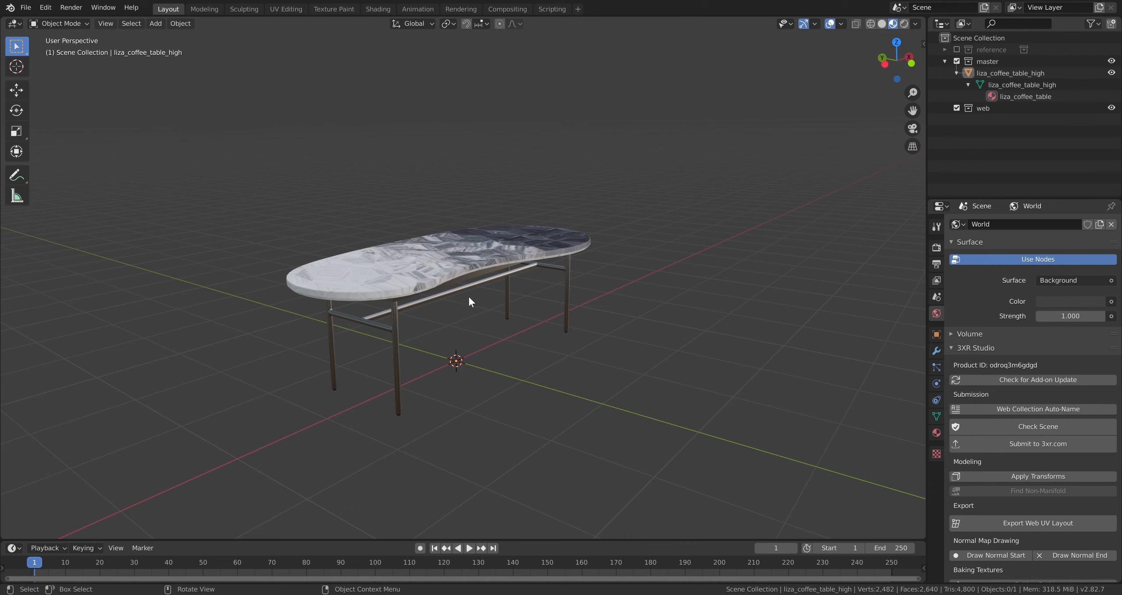
mouse_move(469, 298)
middle_mouse_down()
mouse_move(498, 298)
mouse_move(491, 283)
mouse_move(498, 306)
mouse_move(460, 307)
middle_mouse_up()
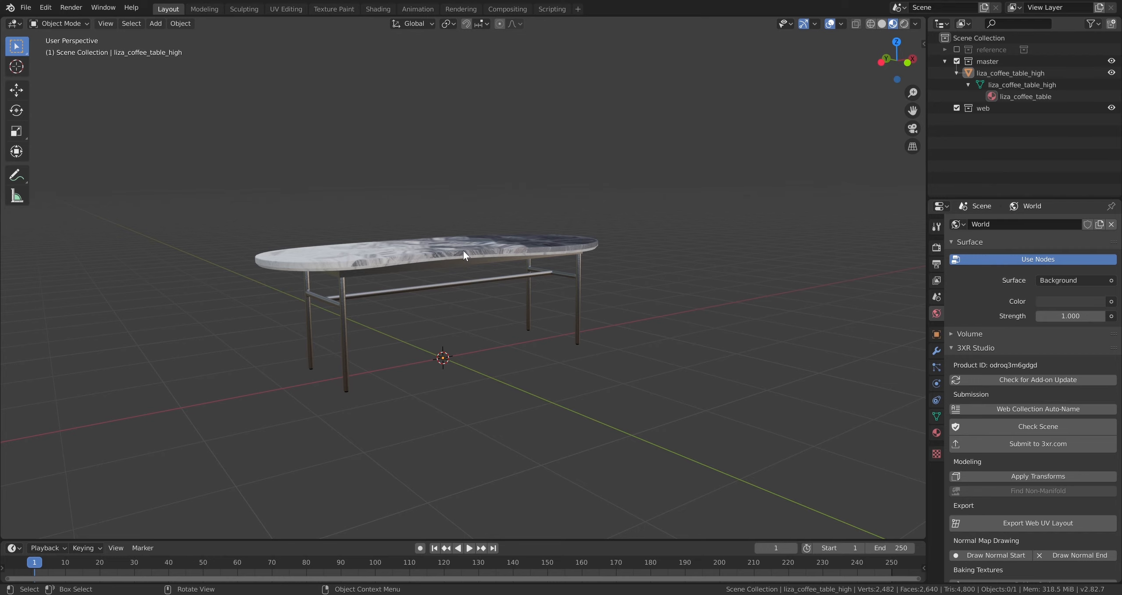
middle_click_drag(438, 328, 453, 325)
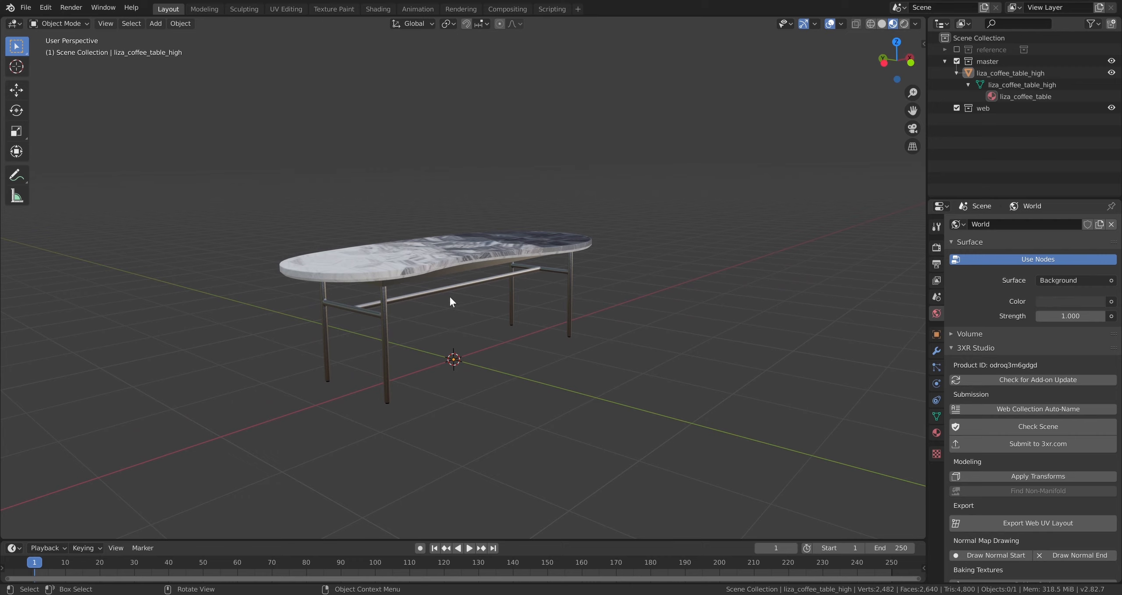
left_click(452, 253)
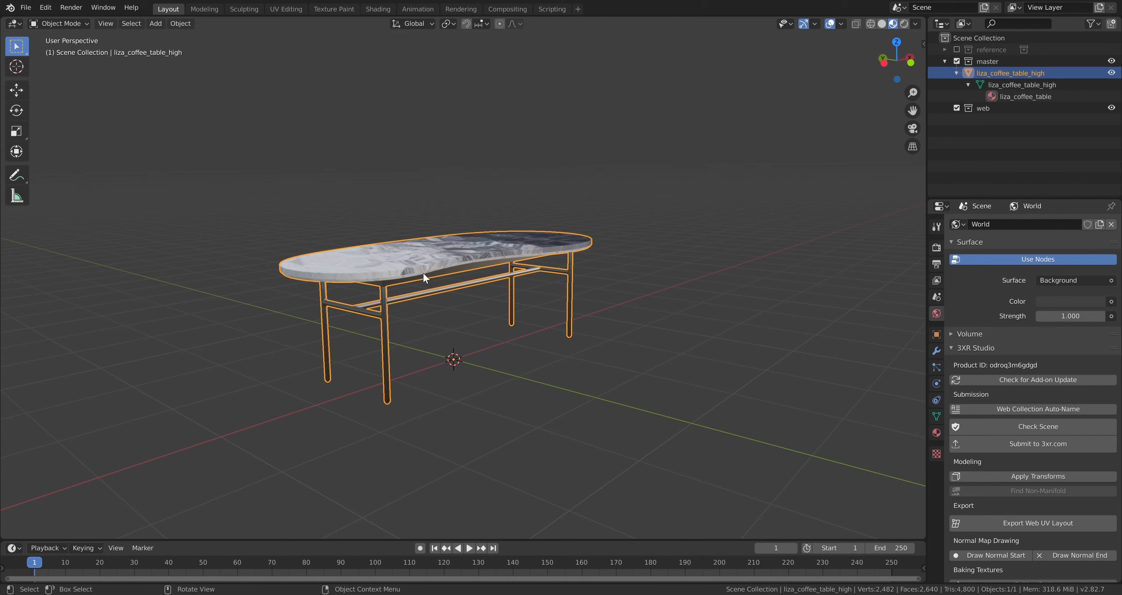
left_click(961, 142)
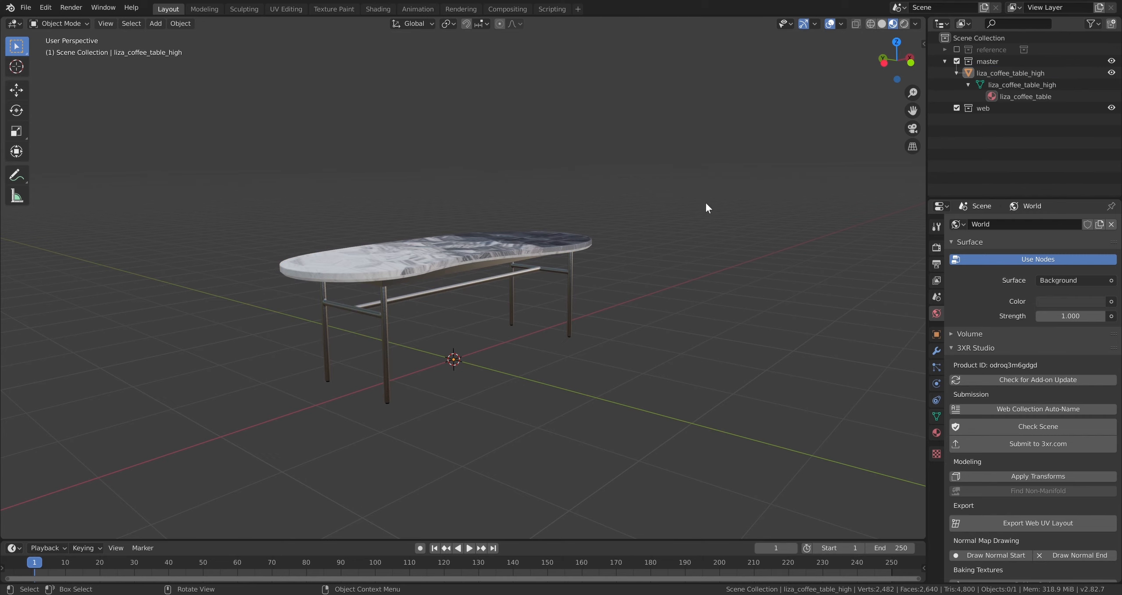
Duplicate the coffee table in place and move the copy into the web collection.
left_click(504, 254)
right_click(503, 254)
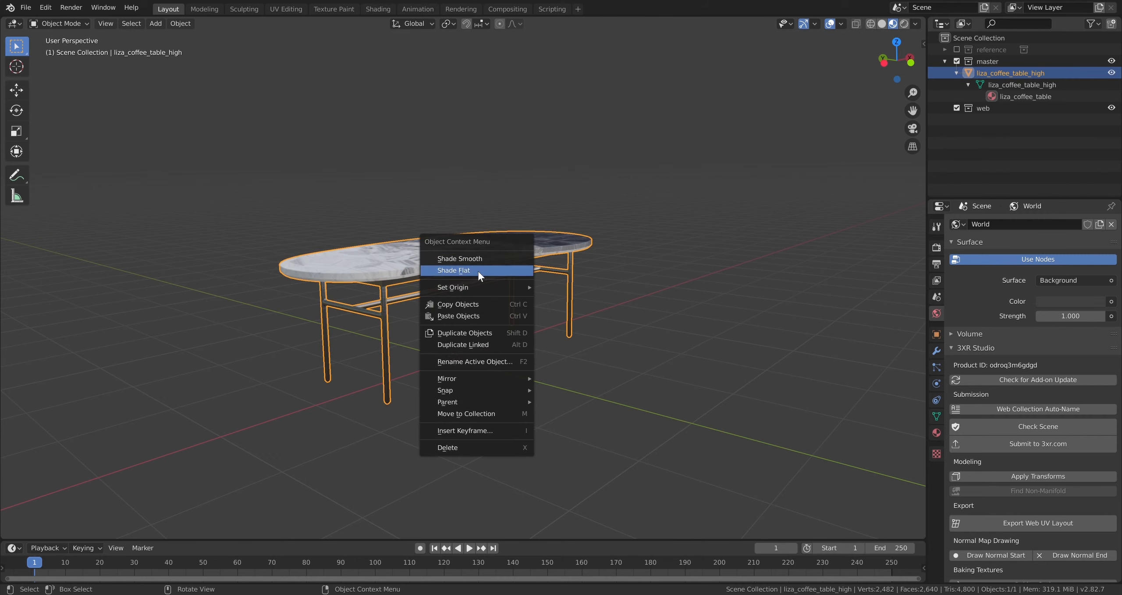
left_click(470, 333)
key("Escape")
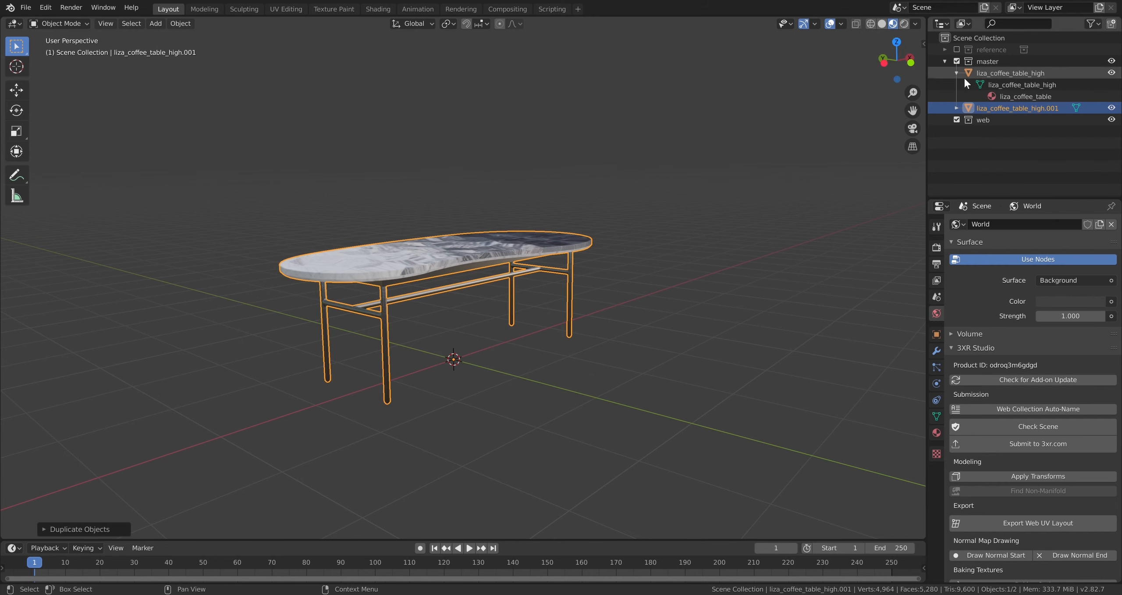
left_click_drag(1056, 107, 1075, 124)
Rename the duplicated table object in the web collection to liza_coffee_table.
double_click(1032, 120)
left_click(1033, 123)
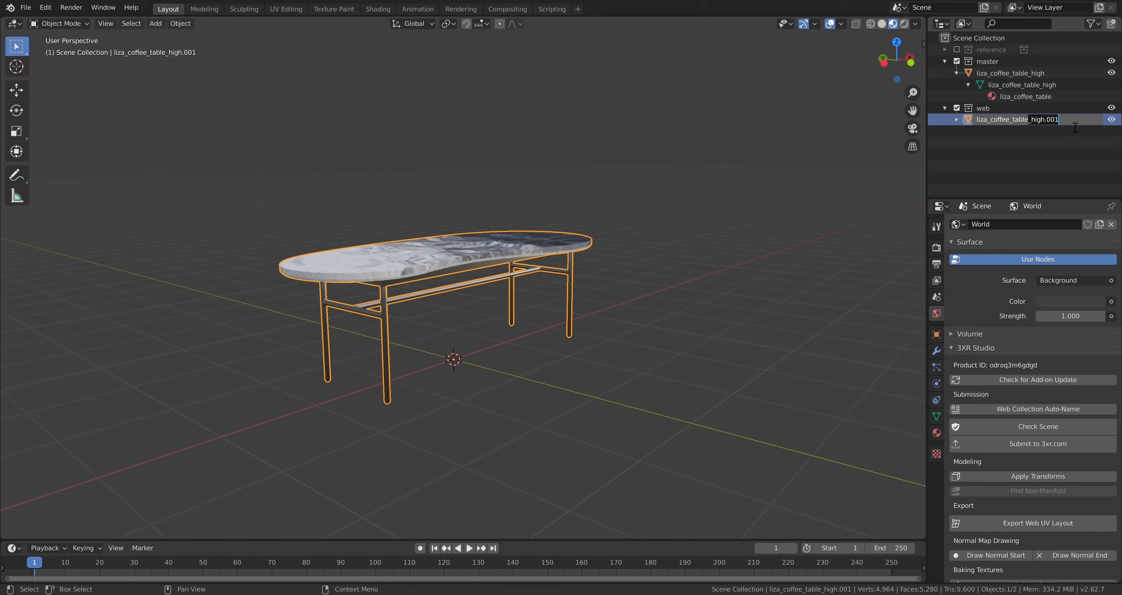
key("BackSpace")
key("Return")
Remove the shared liza_coffee_table material slot from the web collection's table.
left_click(957, 120)
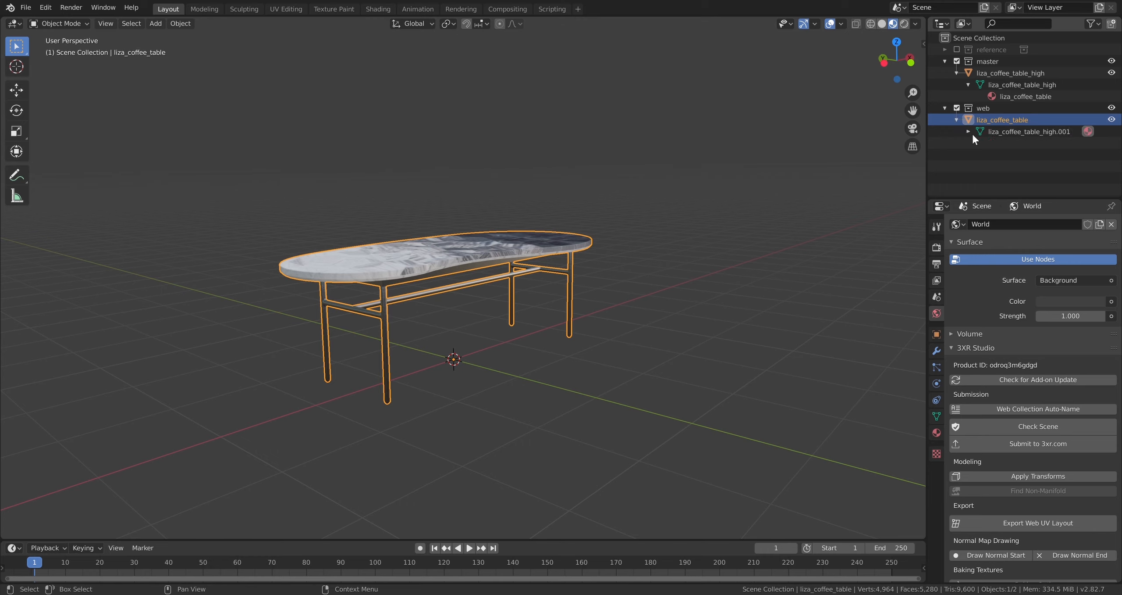
left_click(969, 132)
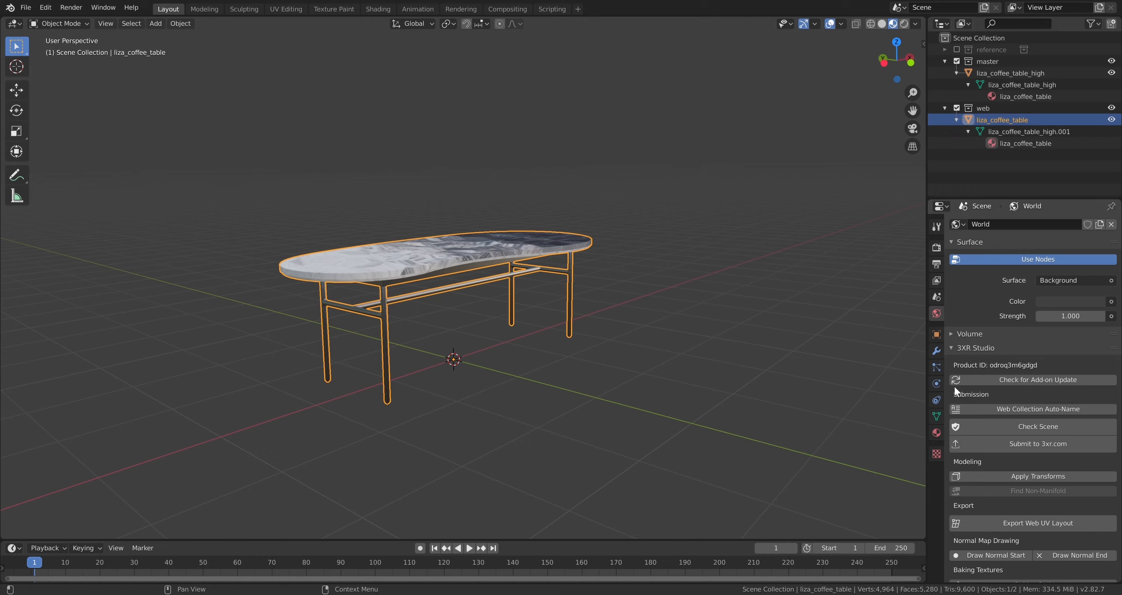
left_click(1013, 143)
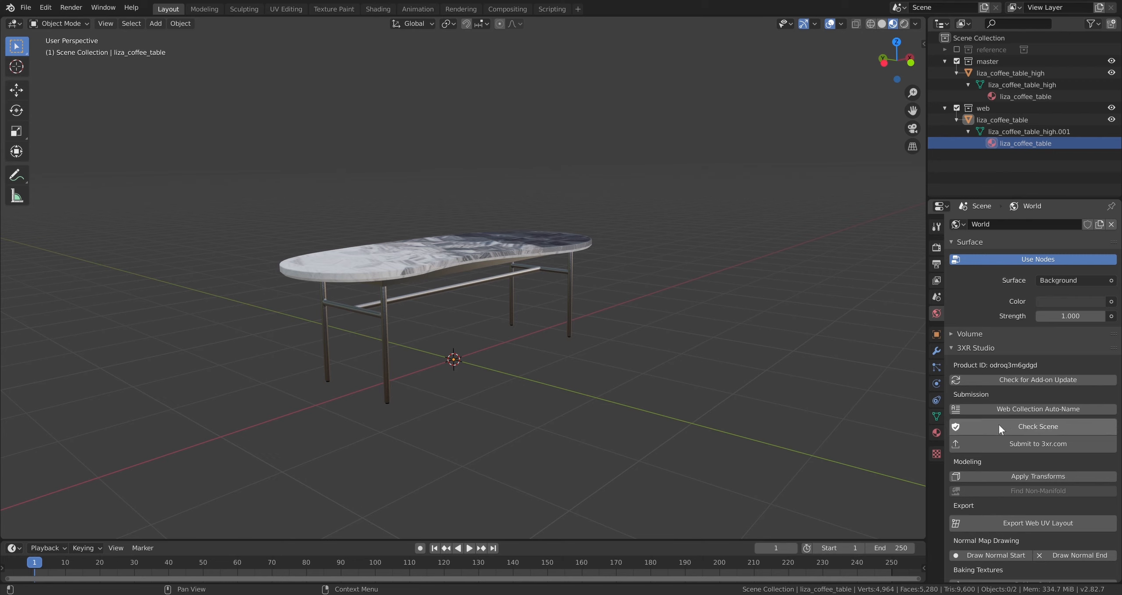
left_click(937, 432)
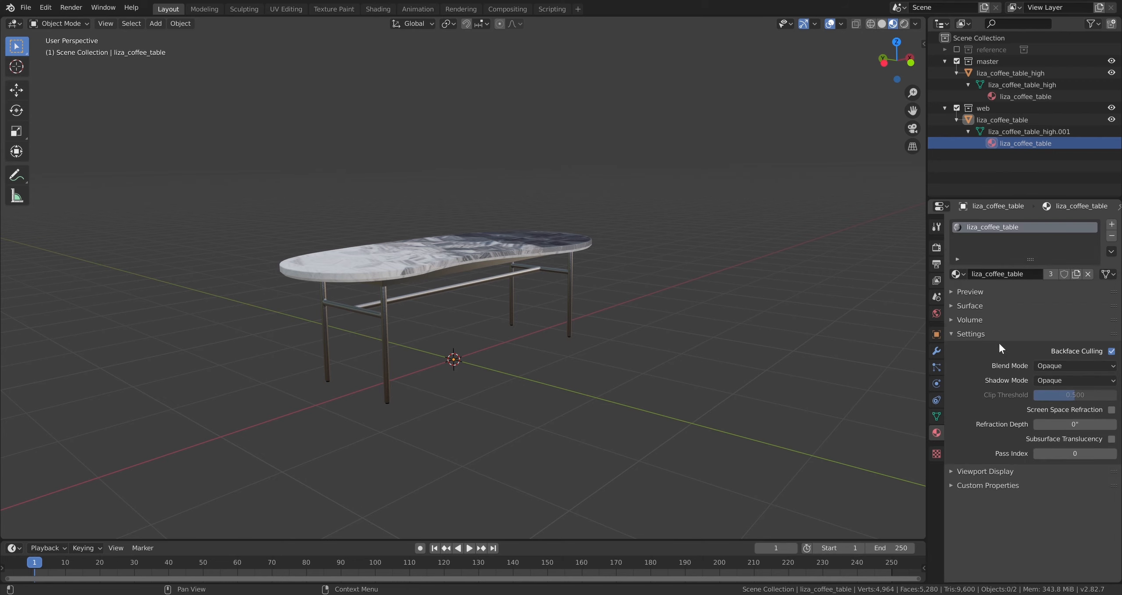
left_click(1112, 236)
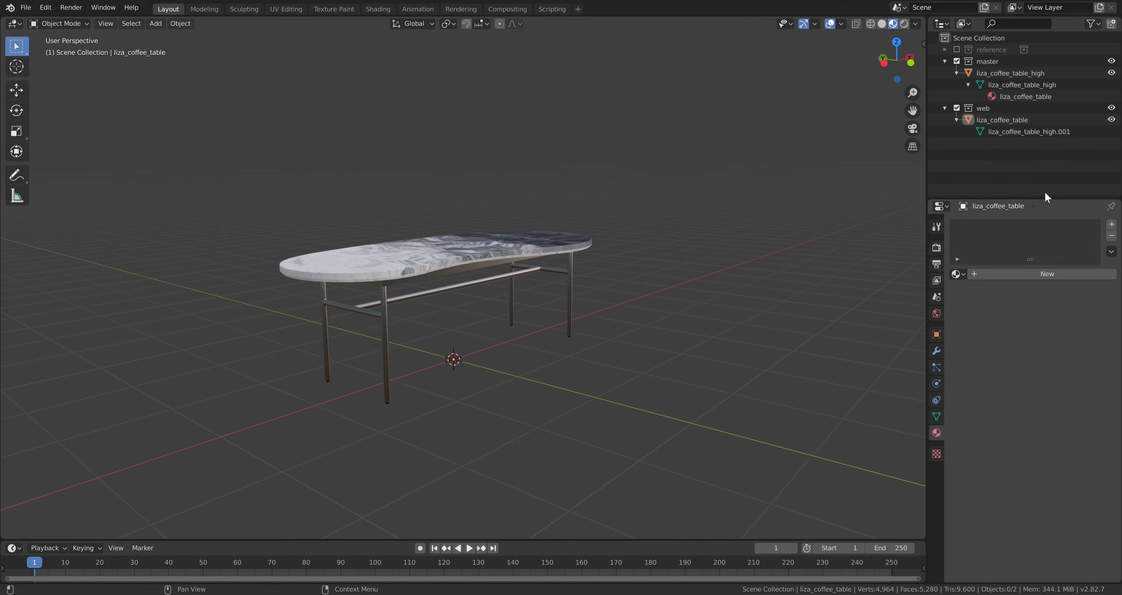
Create a new material on the web collection's liza_coffee_table object.
left_click(1022, 119)
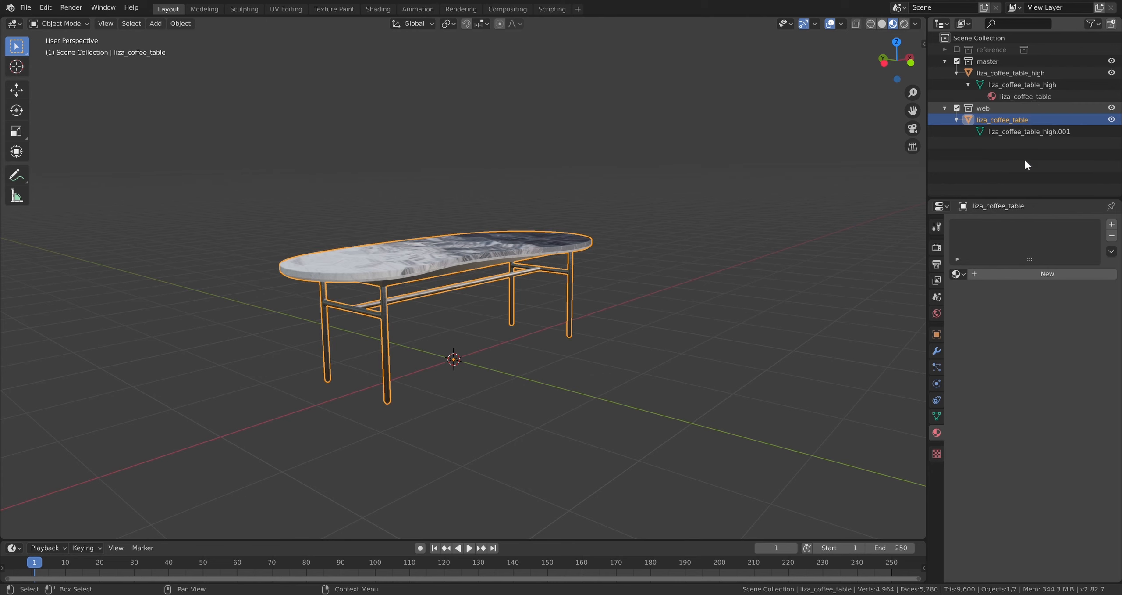
left_click(1005, 275)
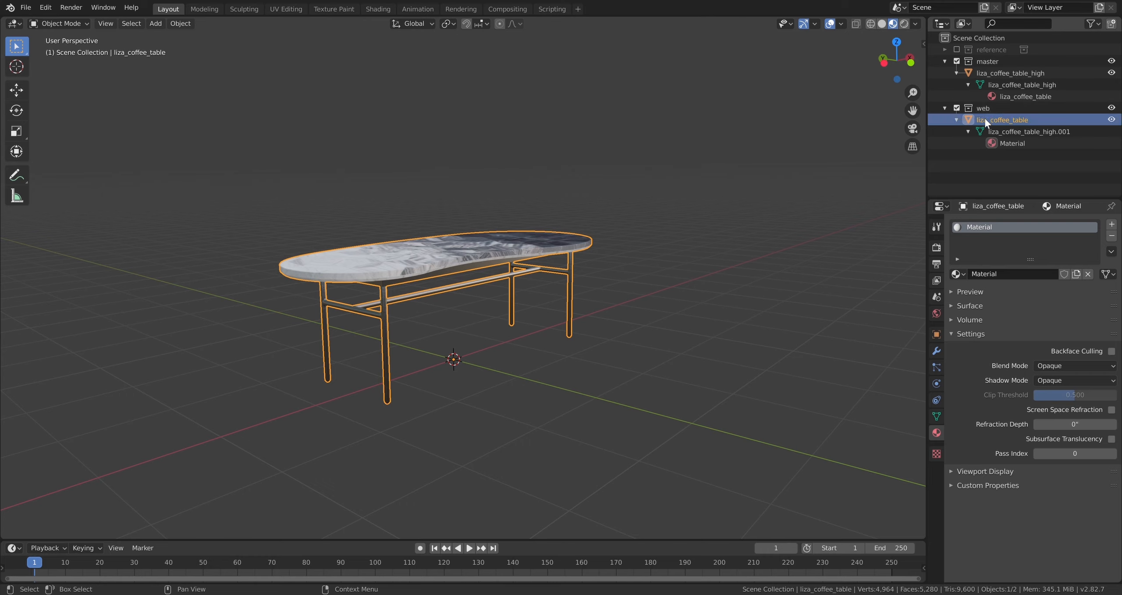
left_click(1015, 143)
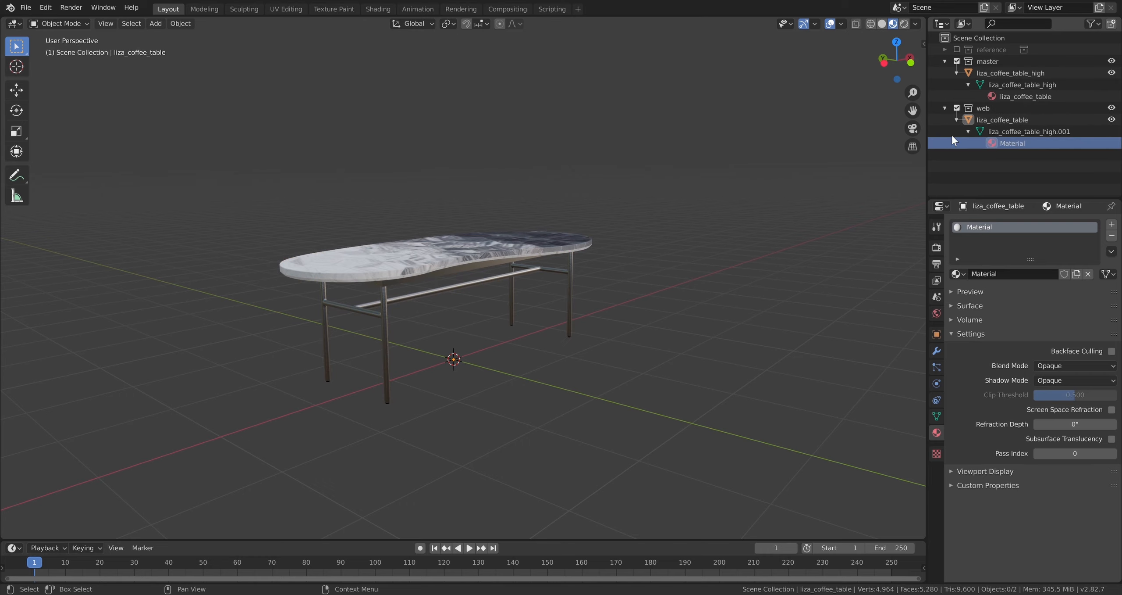
left_click(989, 108)
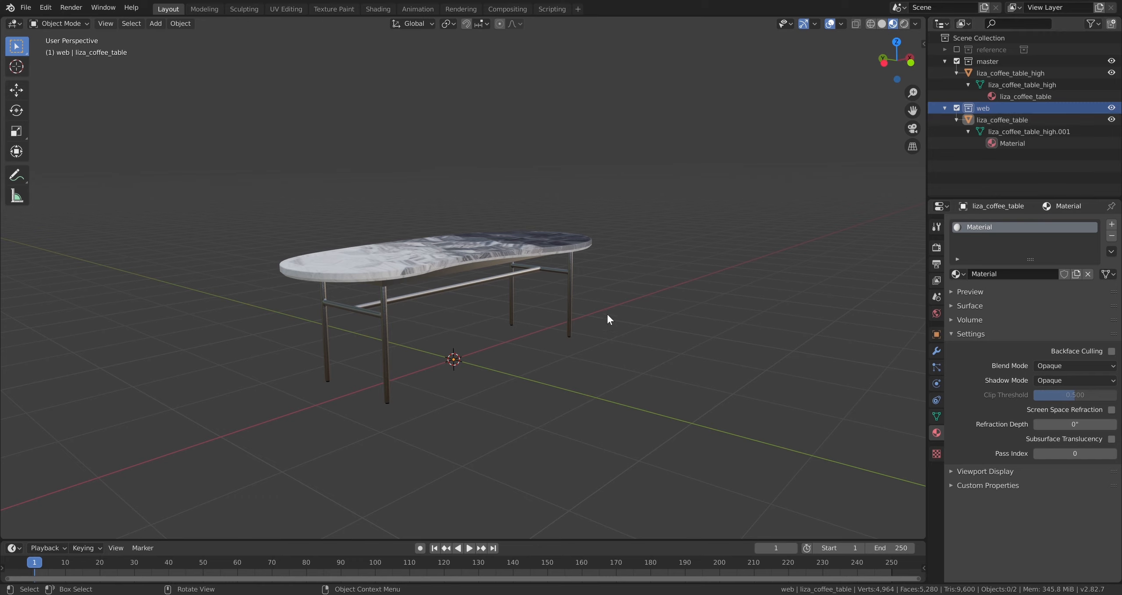
Run the 3XR Studio Web Collection Auto-Name to name the web table's mesh and material, and finish in Object Mode.
left_click(1024, 132)
left_click(1013, 141)
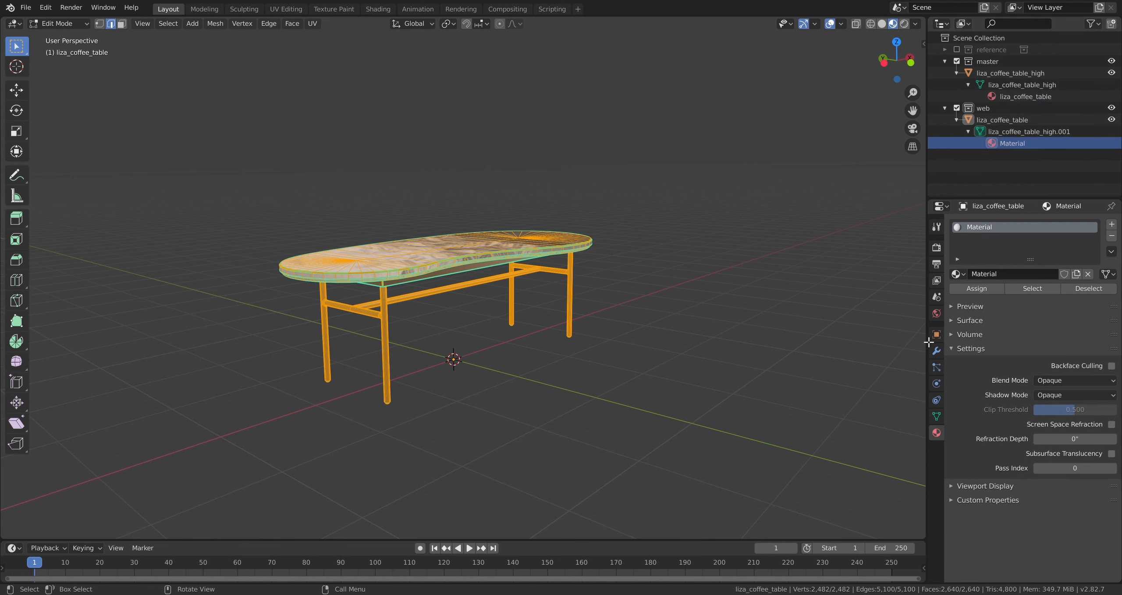
left_click(936, 314)
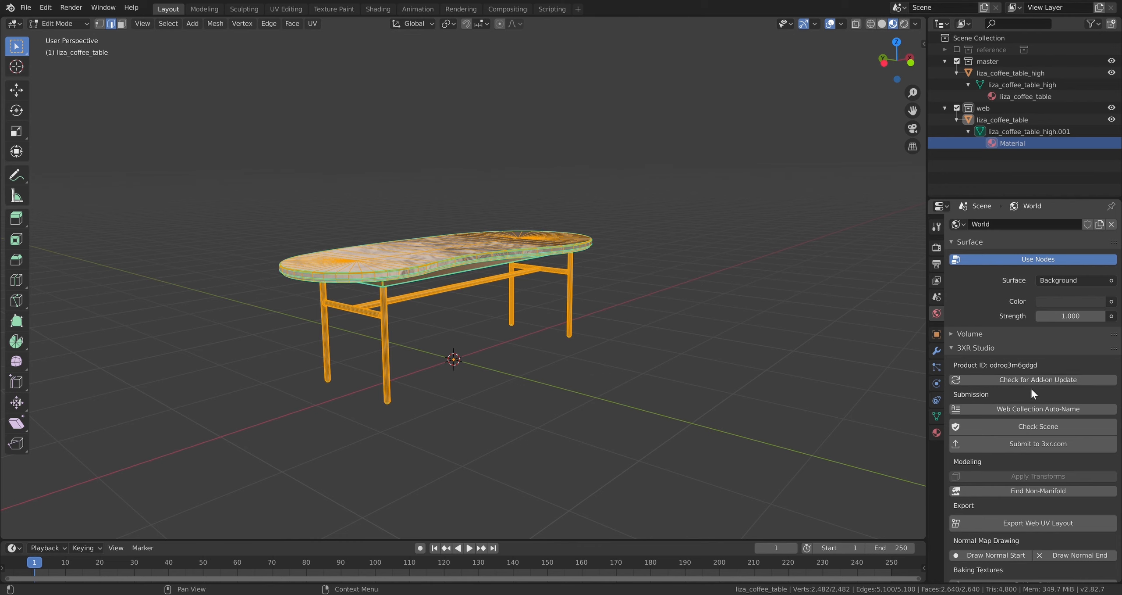
scroll(1032, 386, "down", 4)
scroll(1021, 369, "up", 2)
scroll(1020, 351, "down", 2)
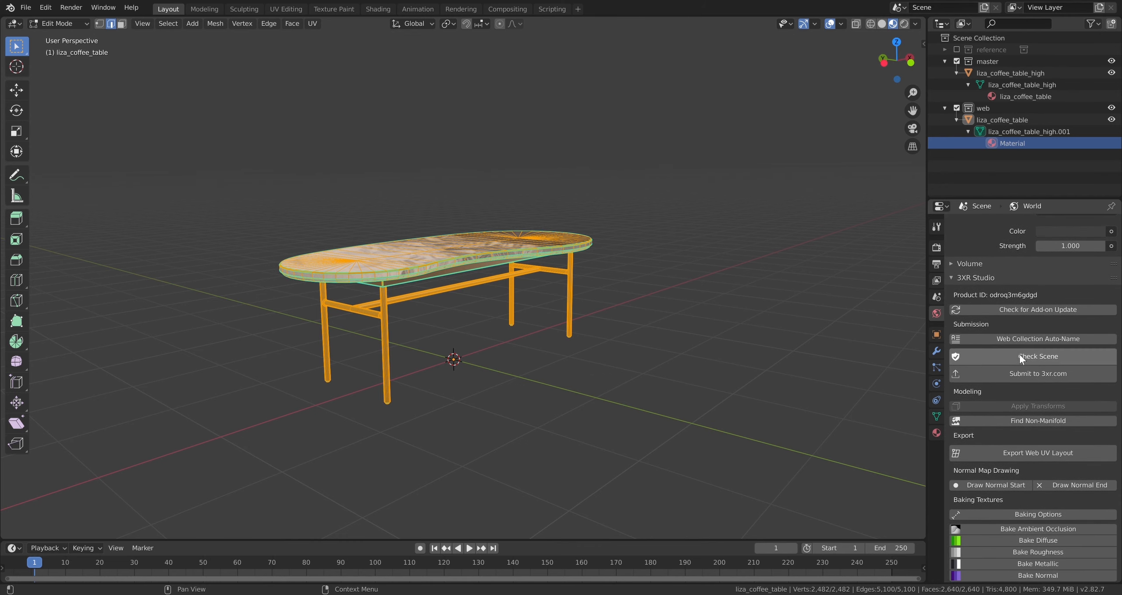
scroll(992, 302, "down", 1)
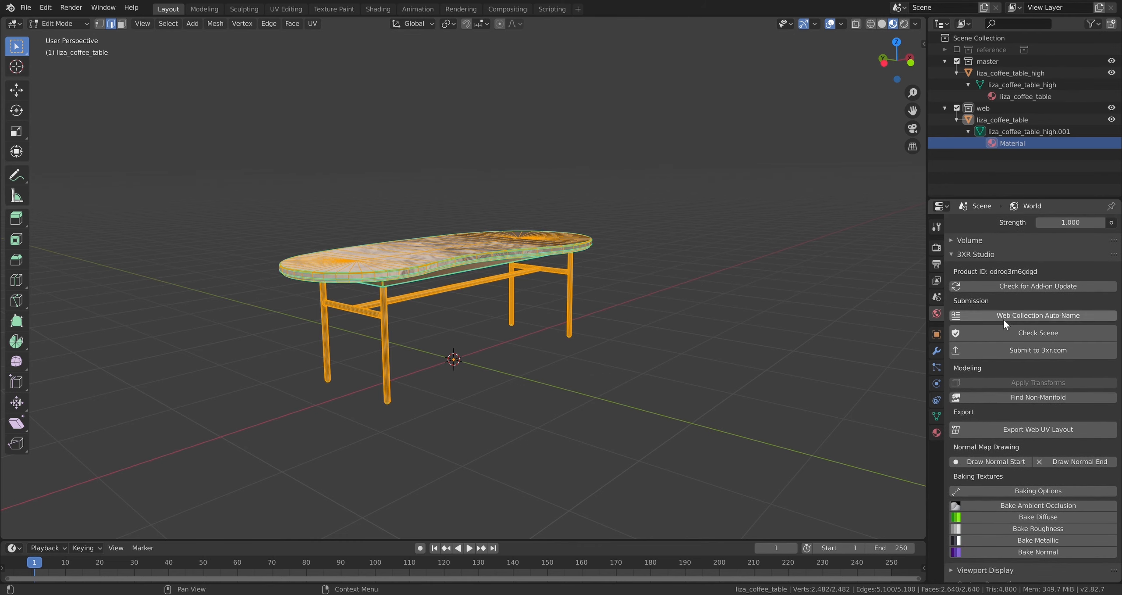
left_click(1003, 317)
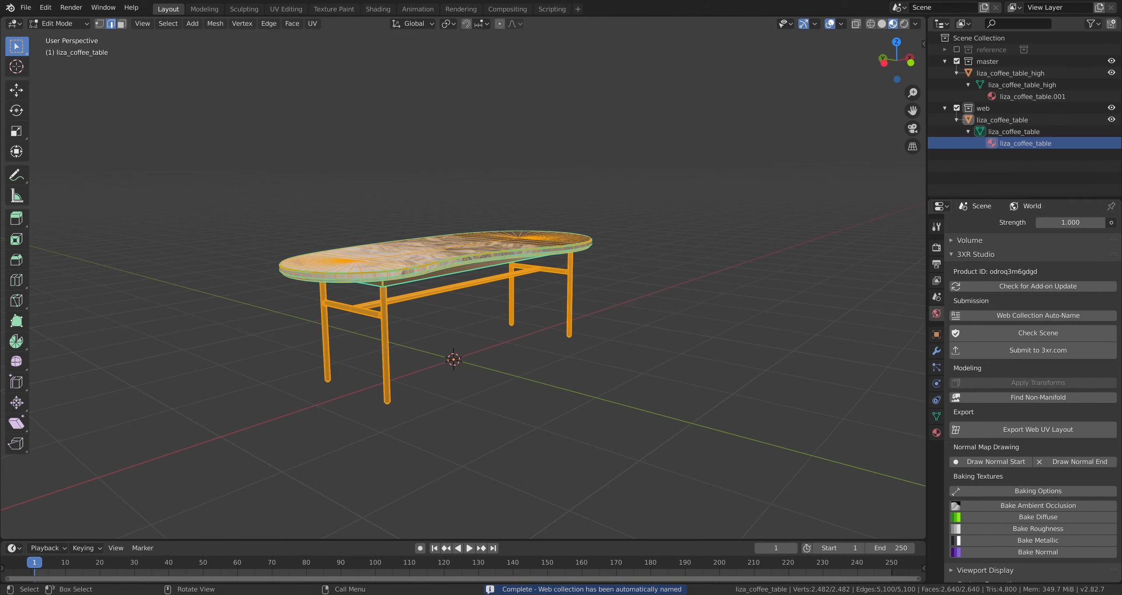
left_click(1047, 173)
left_click(609, 350)
key("Tab")
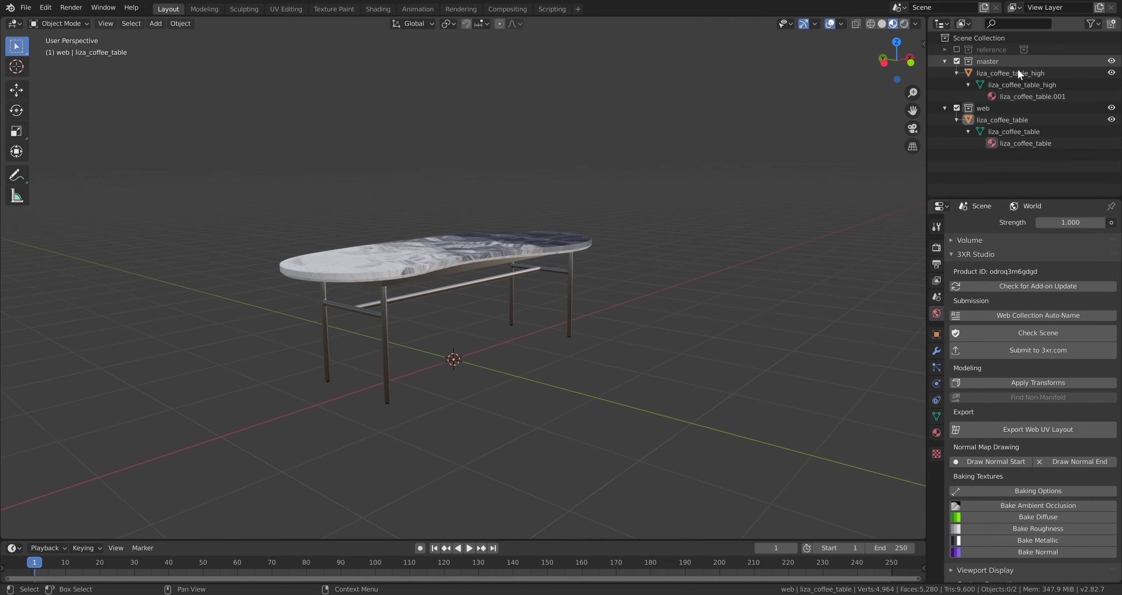
Hide the master collection in the viewport and select the untextured table in the web collection.
left_click(1111, 61)
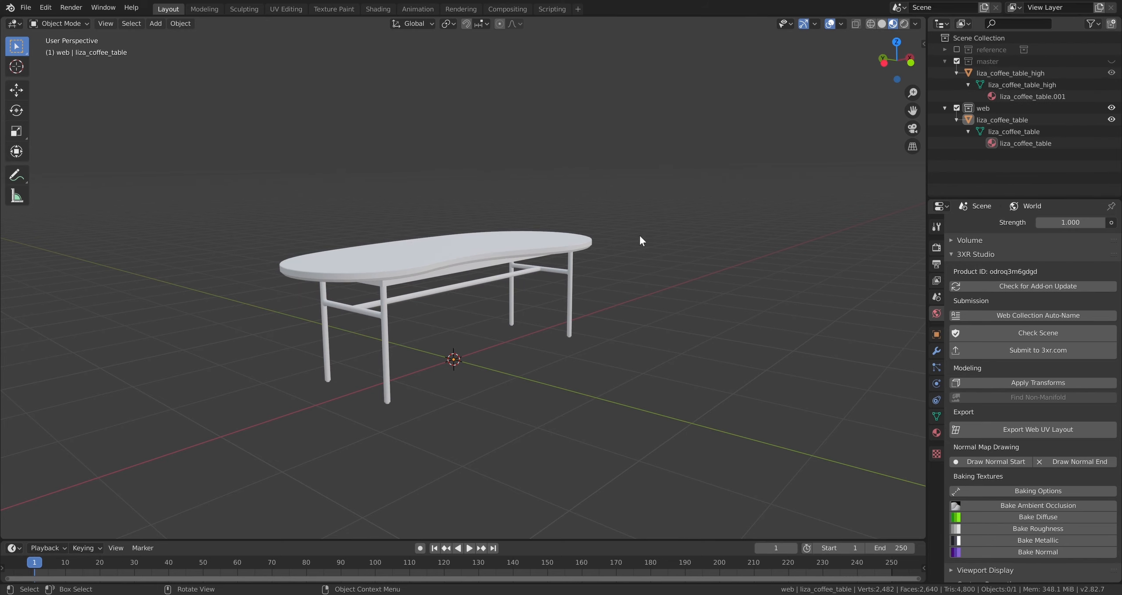
middle_click_drag(640, 240, 554, 285)
left_click(502, 227)
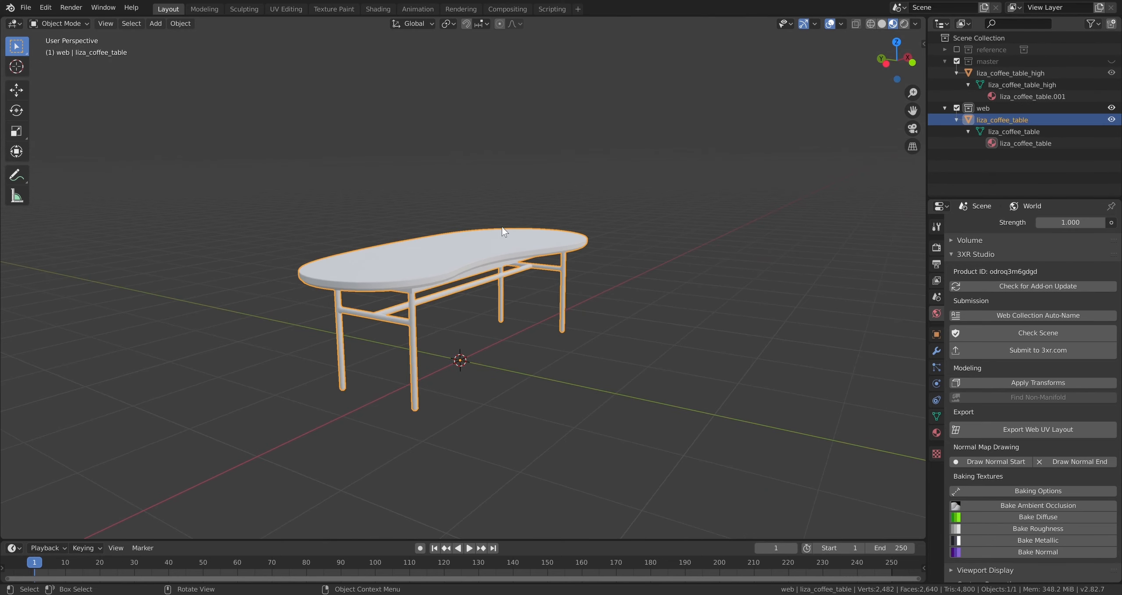
middle_click_drag(503, 311, 513, 311)
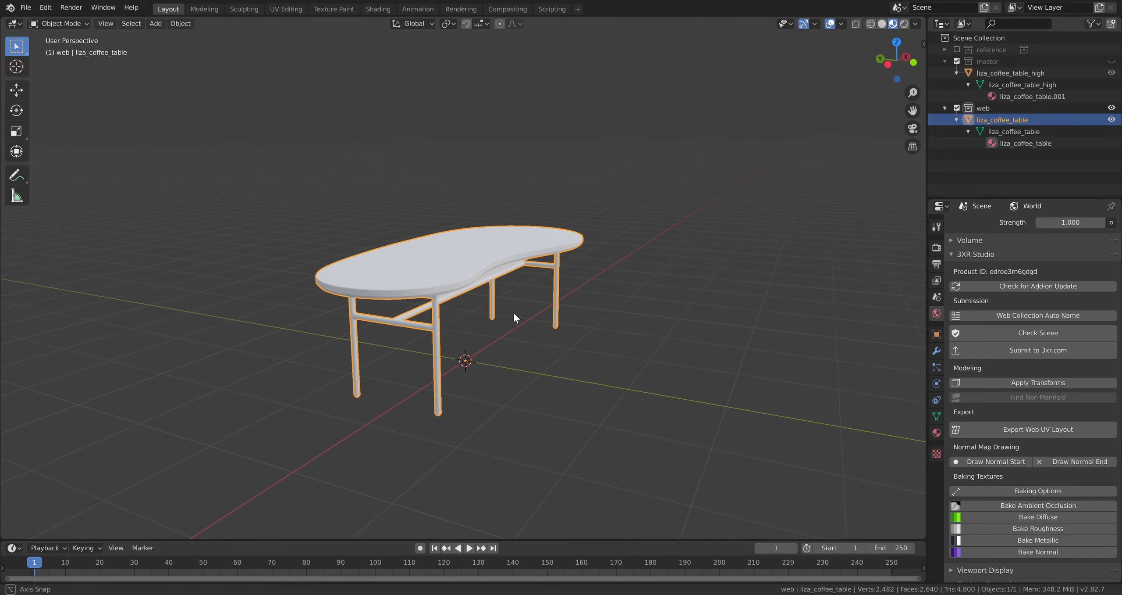
Split the 3D viewport vertically and turn the new area into a UV Editor.
left_click_drag(5, 22, 334, 47)
left_click(13, 23)
left_click(36, 79)
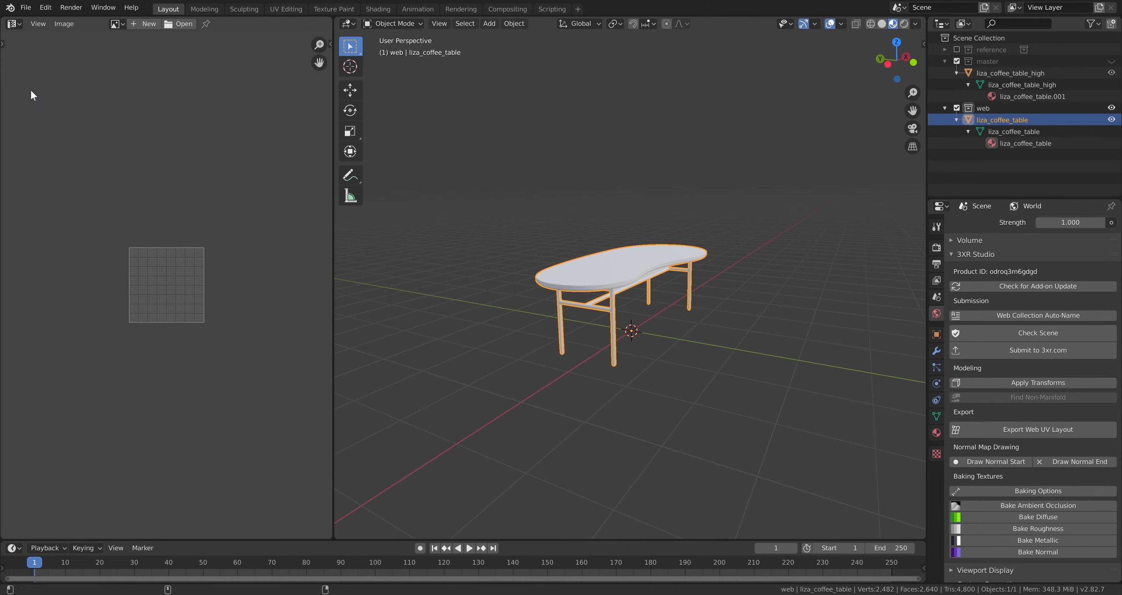
scroll(186, 214, "down", 4)
scroll(186, 214, "up", 8)
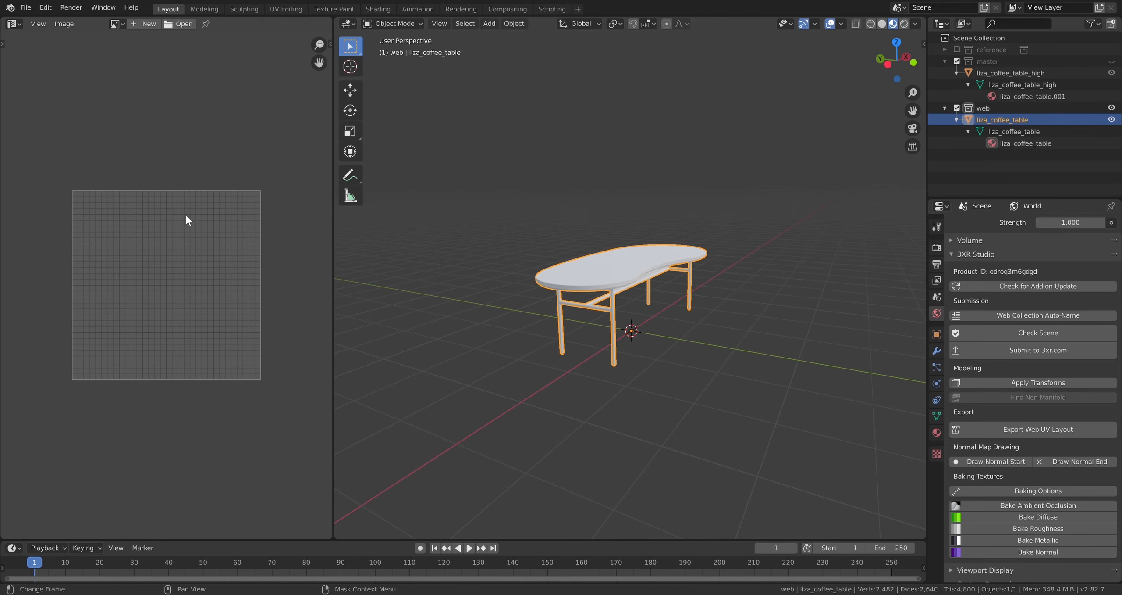
middle_click_drag(187, 231, 180, 252)
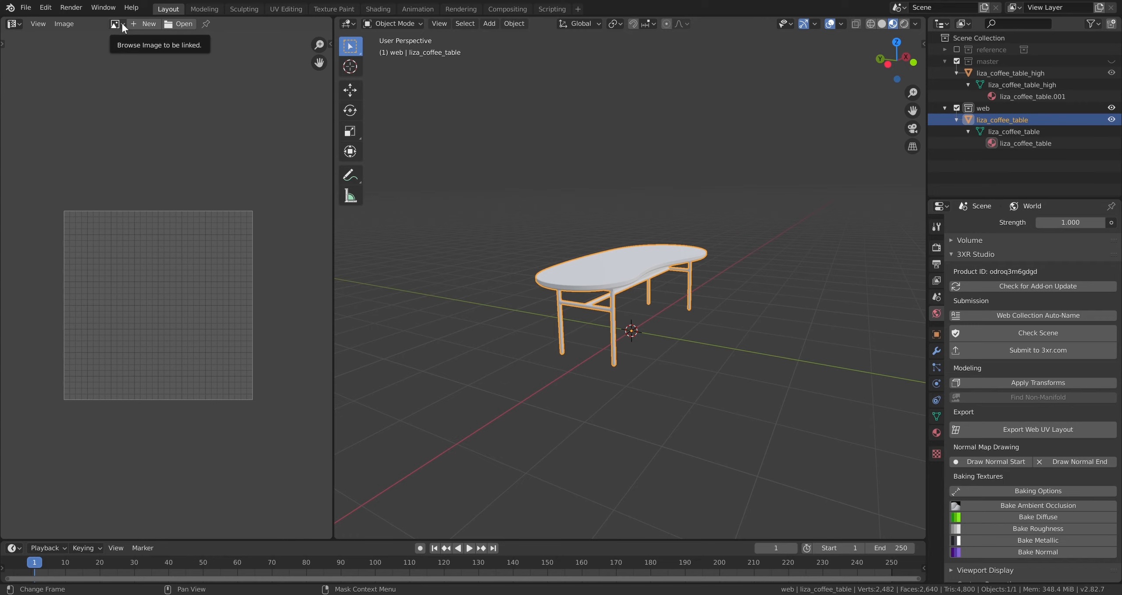
left_click(122, 24)
left_click(120, 24)
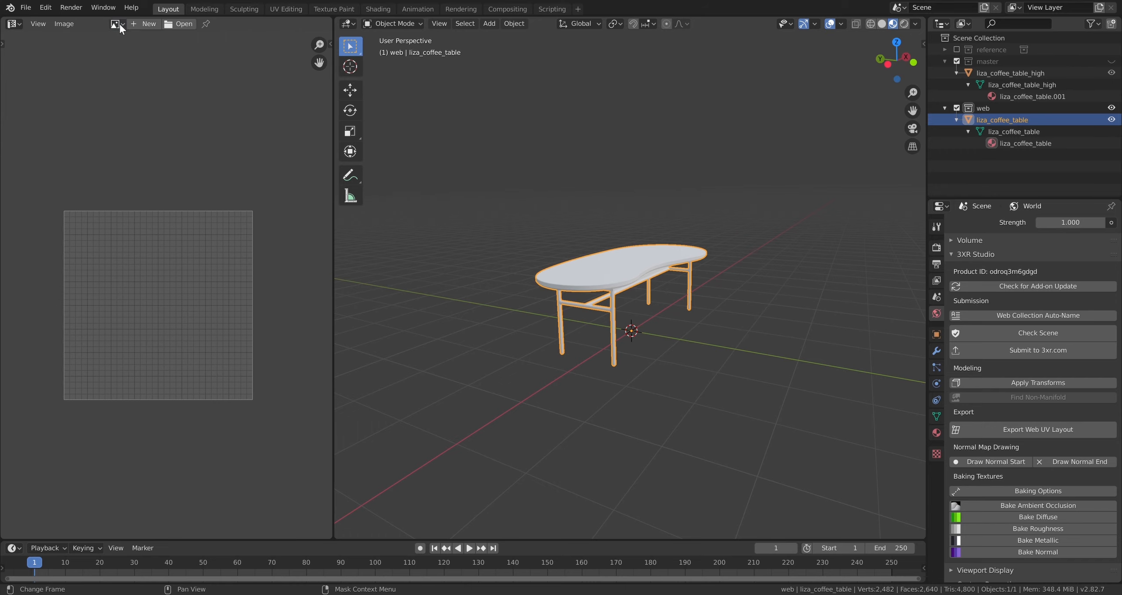
left_click(61, 24)
left_click(65, 23)
left_click(14, 23)
key("Escape")
Enter Edit Mode on the web table and select its whole mesh to display the complete UV layout.
key("Tab")
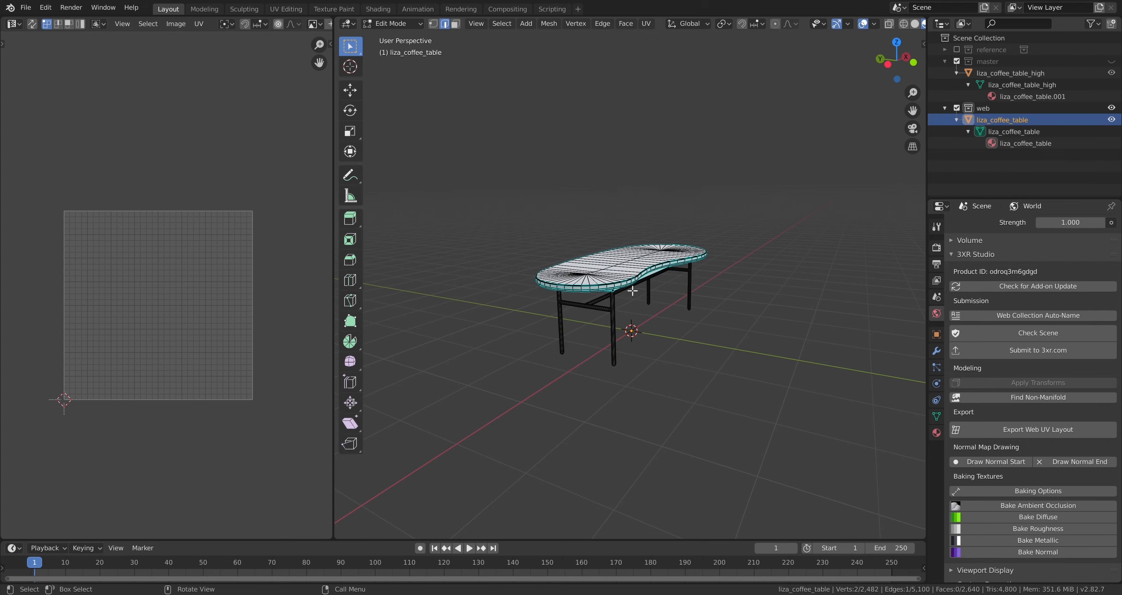
key("a")
scroll(165, 309, "up", 2)
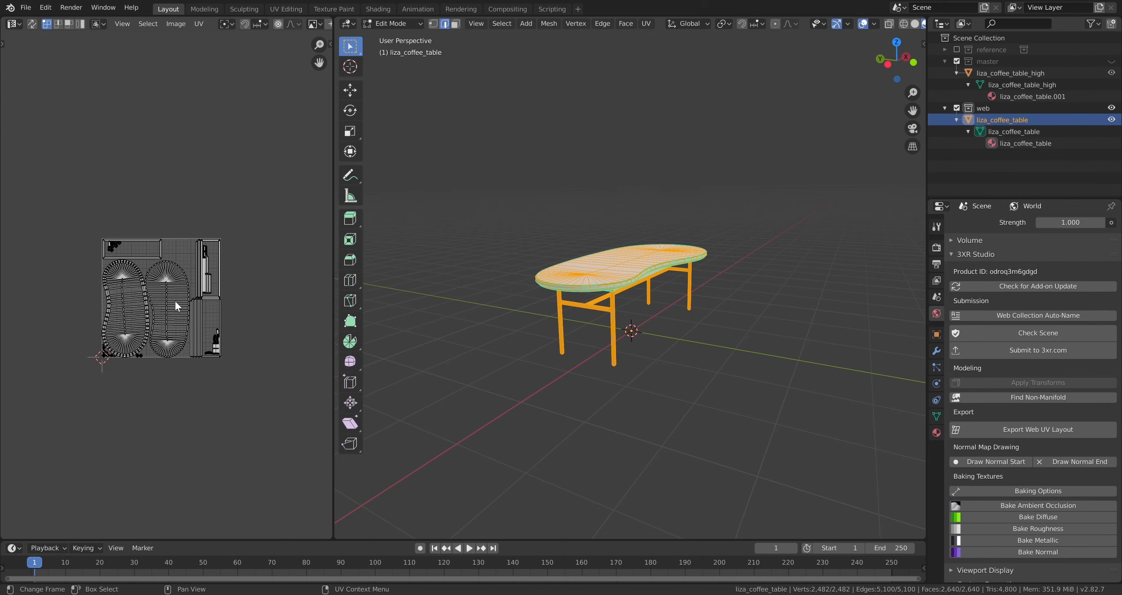
scroll(193, 299, "up", 1)
scroll(265, 297, "down", 2)
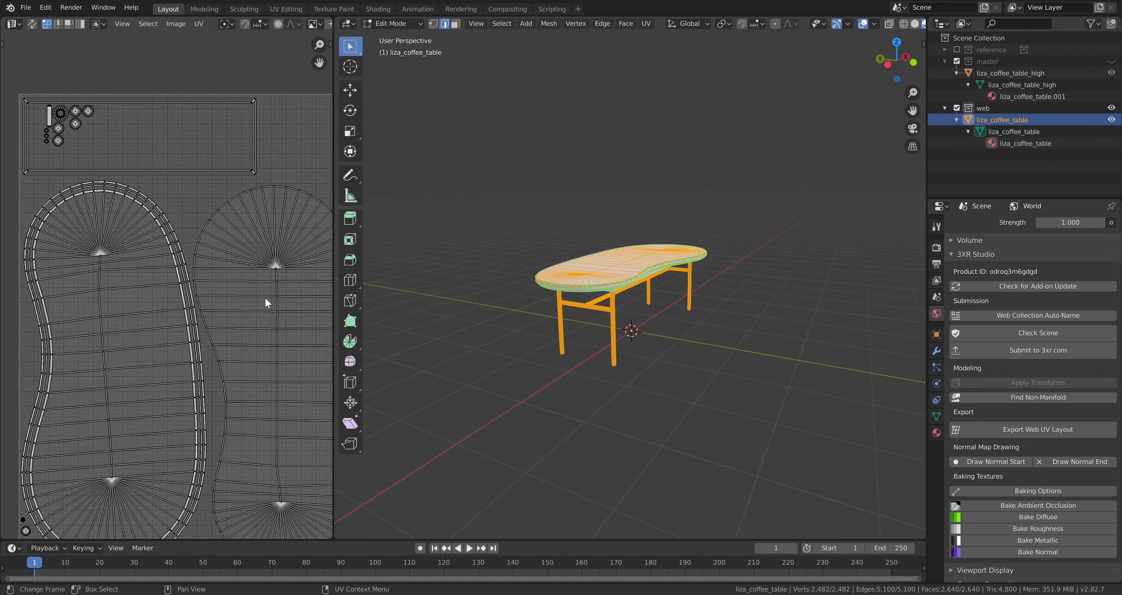
Examine the web table's complete UV layout in the UV Editor.
middle_click_drag(266, 297, 237, 294)
scroll(228, 289, "down", 2)
scroll(222, 297, "up", 2)
scroll(223, 296, "up", 2)
scroll(277, 259, "down", 2)
scroll(277, 259, "up", 1)
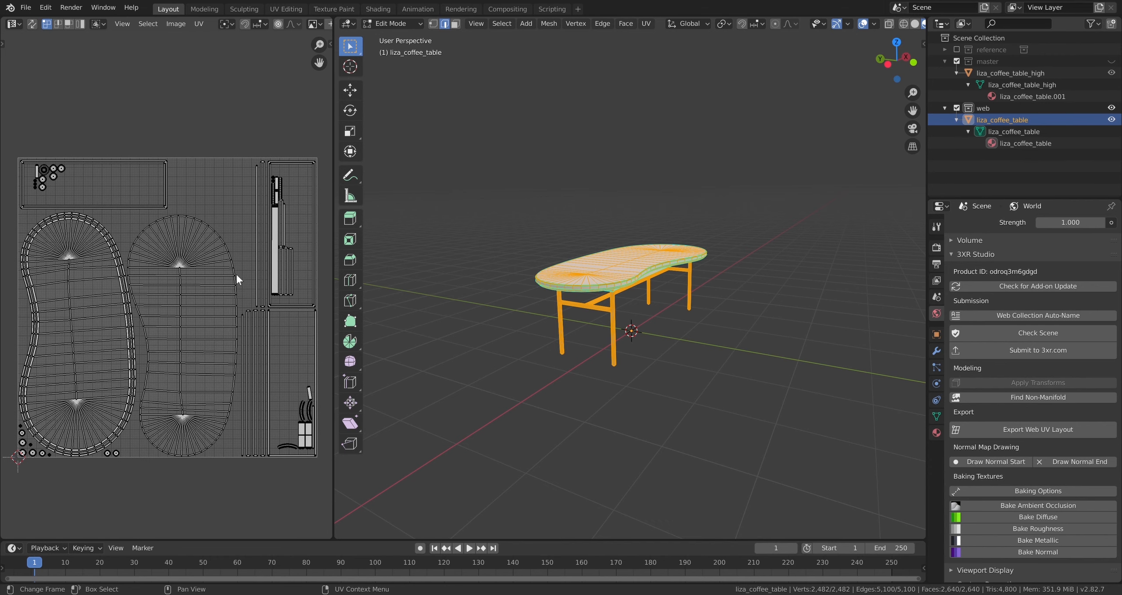
scroll(236, 272, "down", 3)
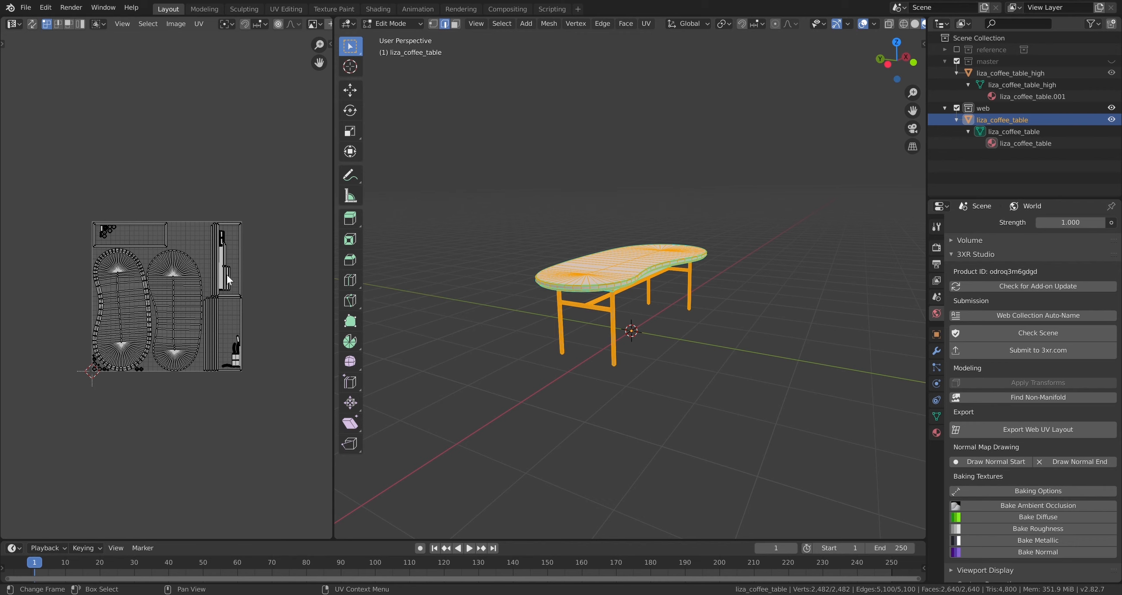
Return to Object Mode, unhide the master collection, and select the high-poly table together with the web table as the active object.
key("Tab")
key("Tab")
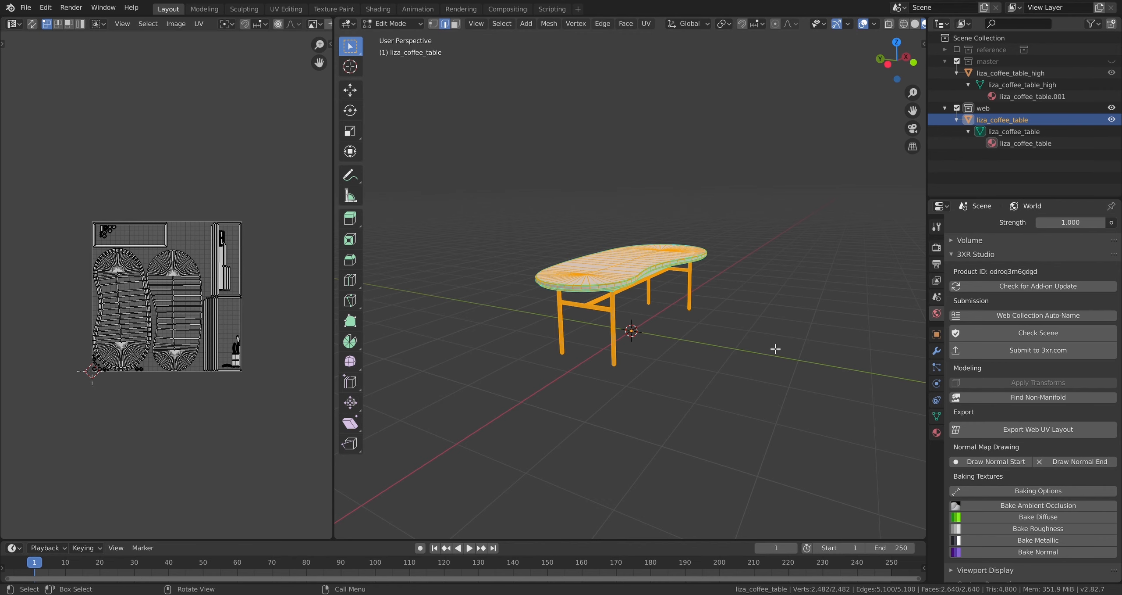
key("Tab")
scroll(740, 314, "up", 1)
scroll(740, 314, "down", 2)
scroll(738, 313, "up", 5)
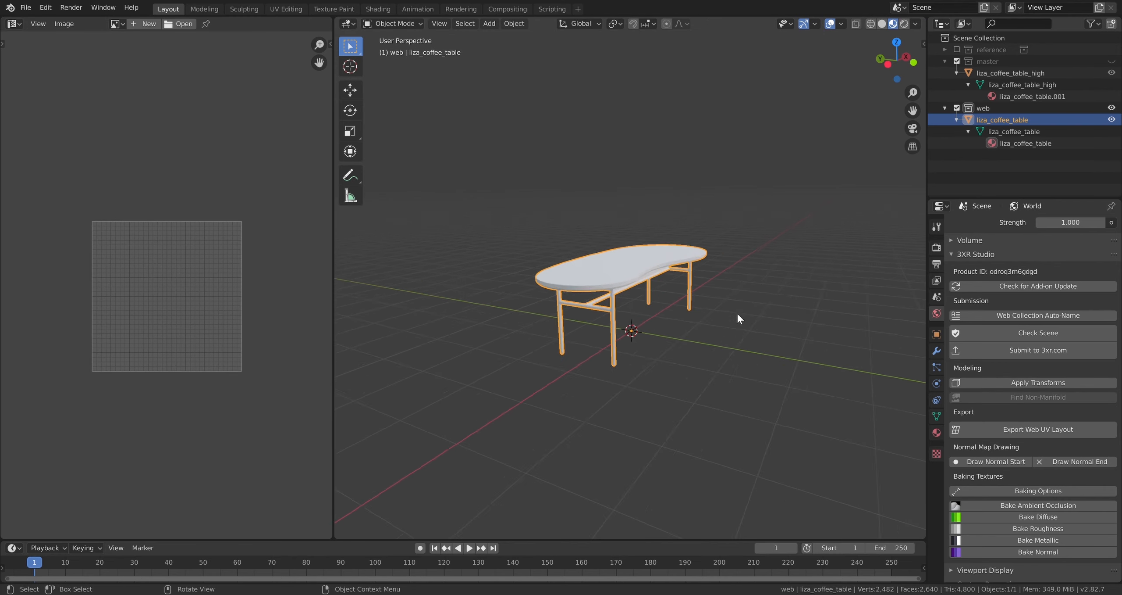
scroll(738, 314, "down", 2)
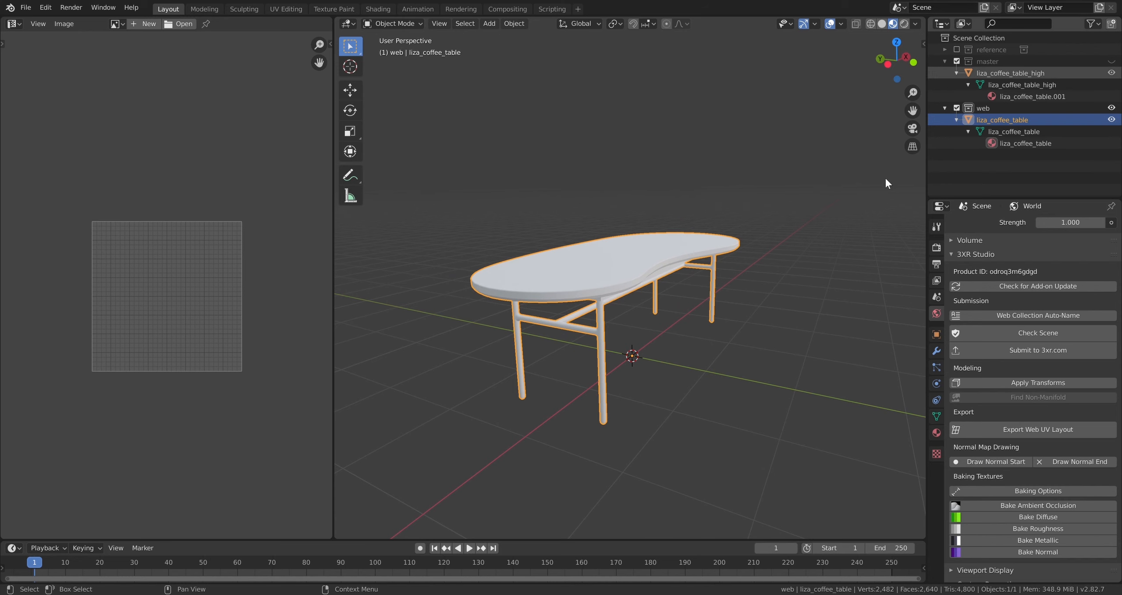
left_click(1112, 61)
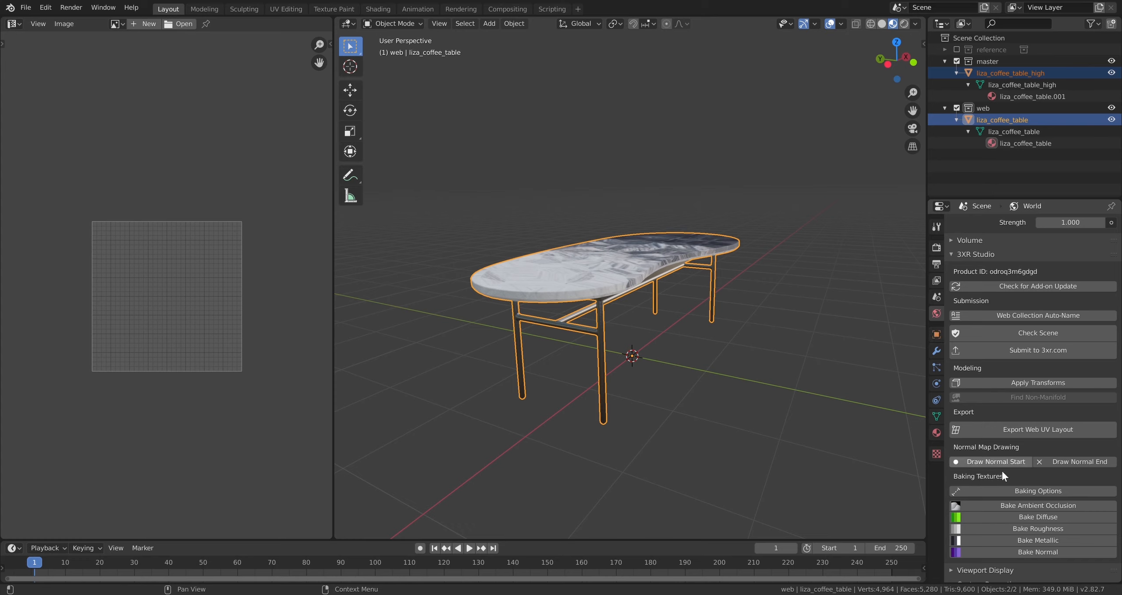
Confirm the baking options with a ray distance of 0.01 and bake the diffuse texture from the high-poly table onto the web table.
left_click(1039, 491)
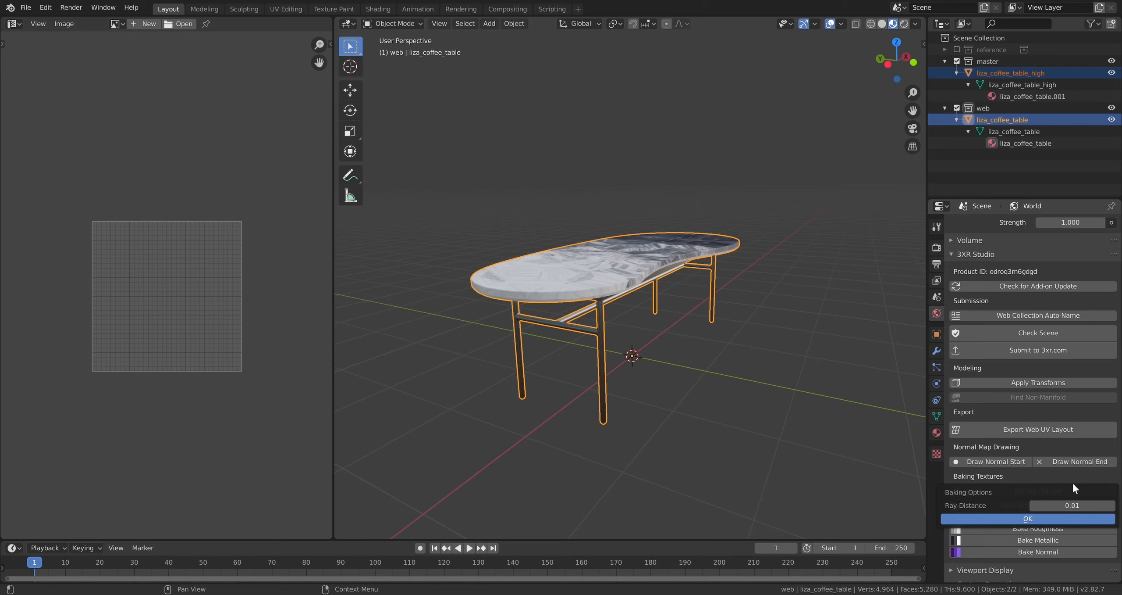
key("Return")
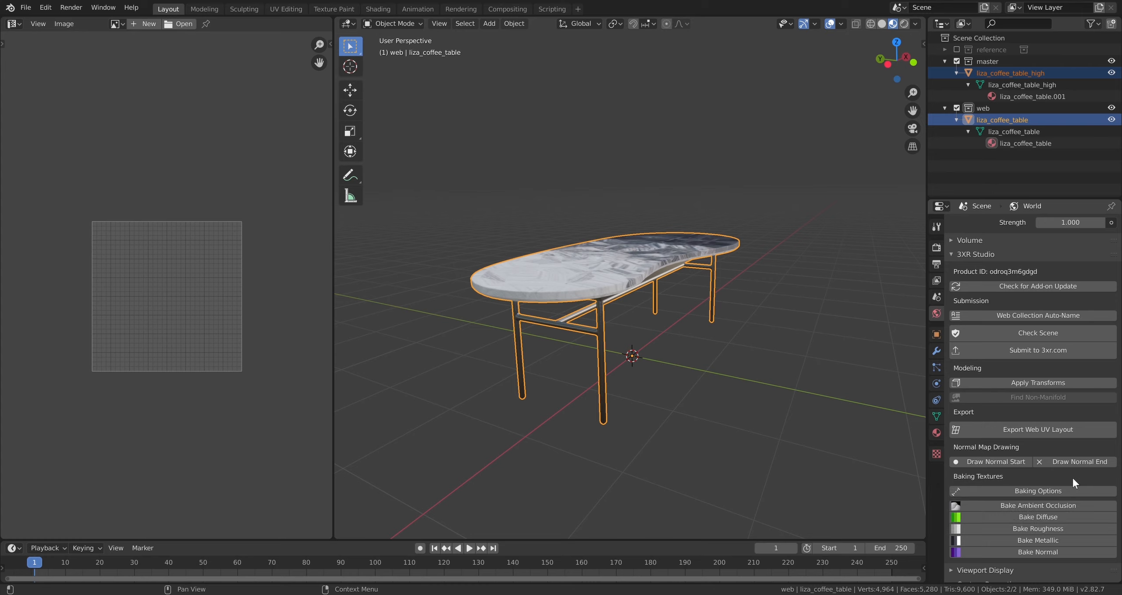
left_click(1023, 491)
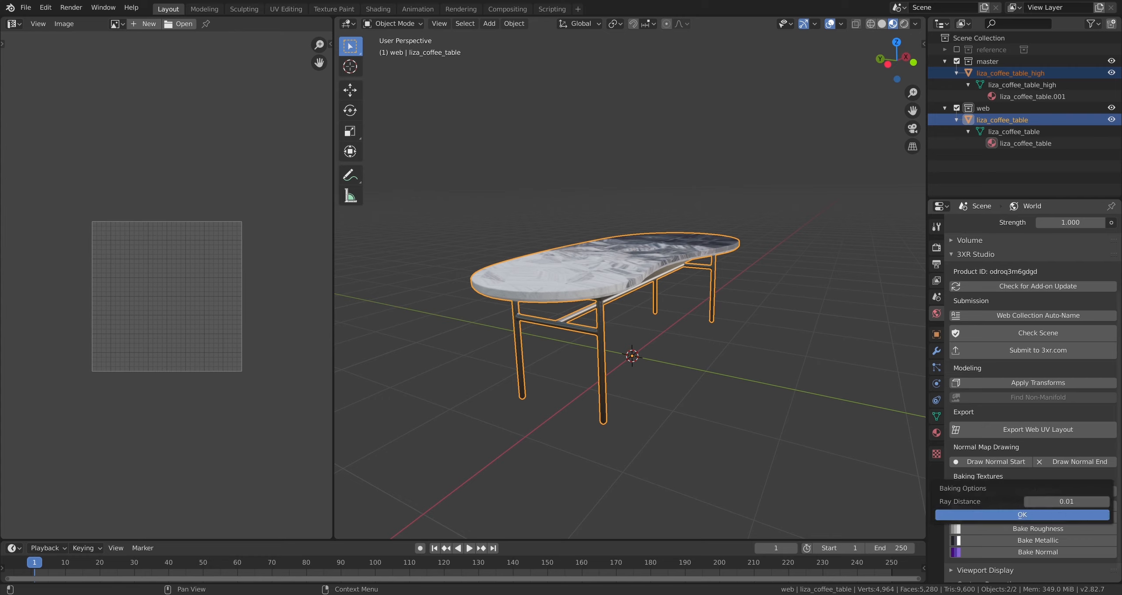
left_click(1118, 479)
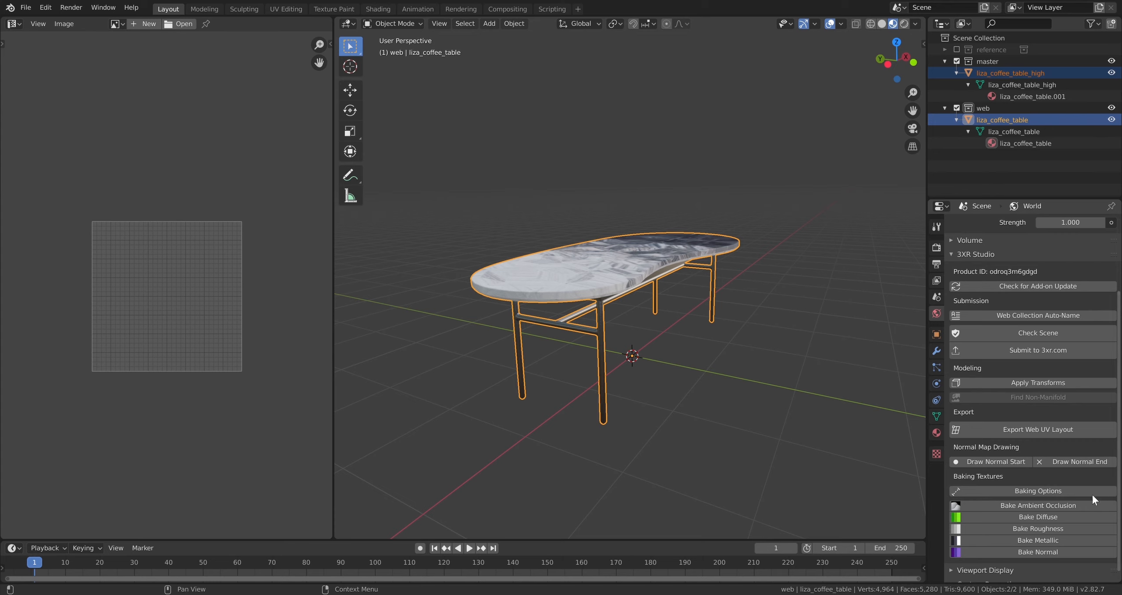
left_click(1033, 516)
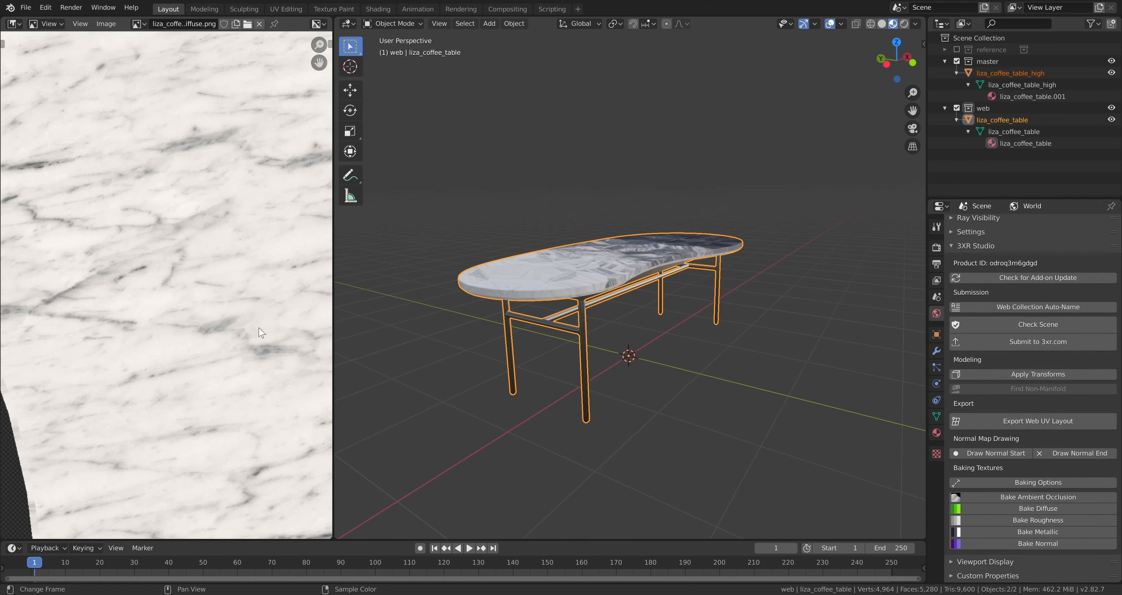
Inspect the whole baked diffuse map and save it as an image file.
scroll(235, 335, "down", 6)
scroll(235, 333, "down", 7)
scroll(235, 333, "up", 3)
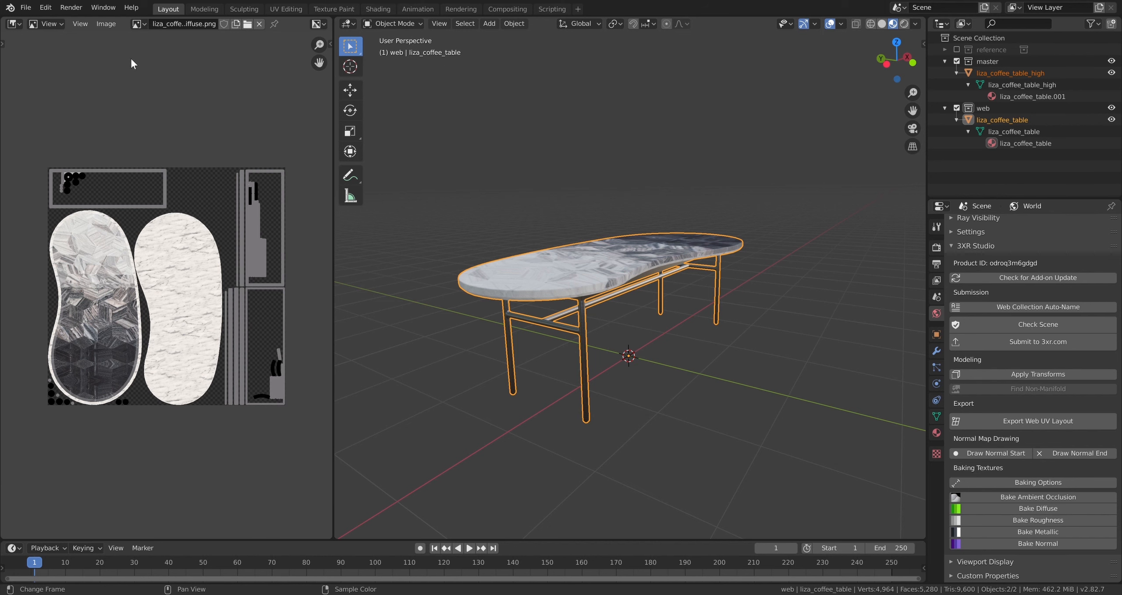
left_click(109, 23)
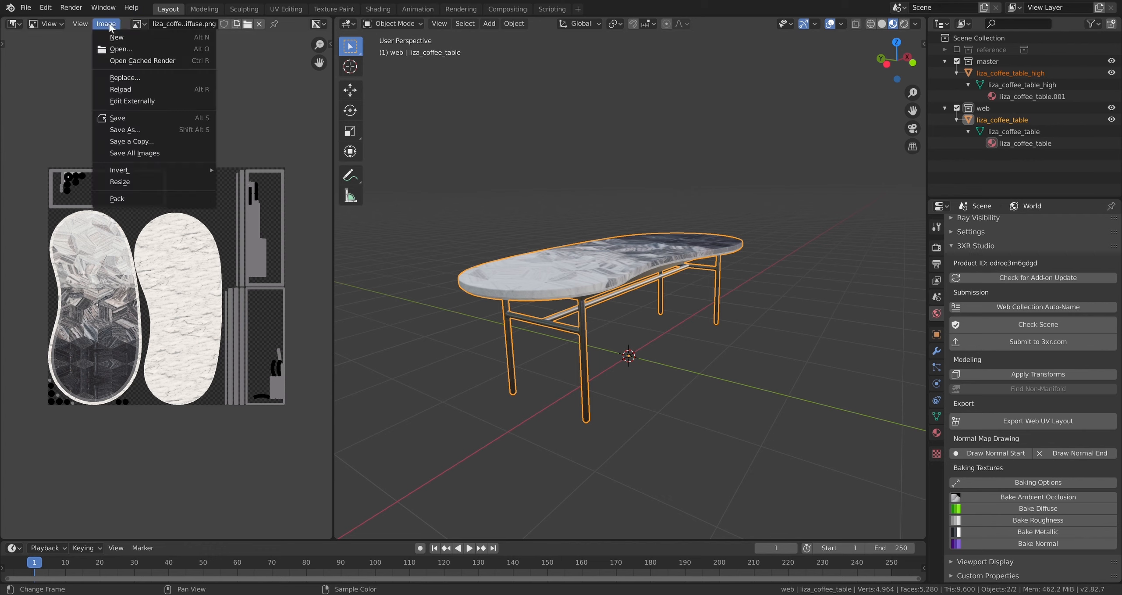
left_click(162, 129)
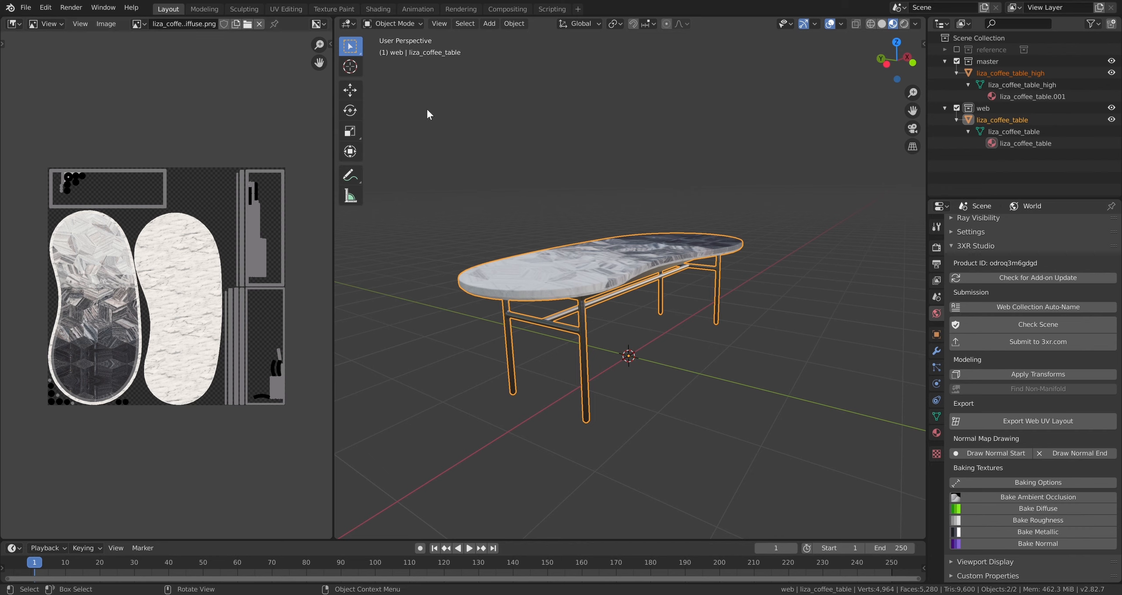
Select only the web table and bake its ambient occlusion texture.
left_click(1061, 482)
middle_click_drag(724, 388, 717, 407)
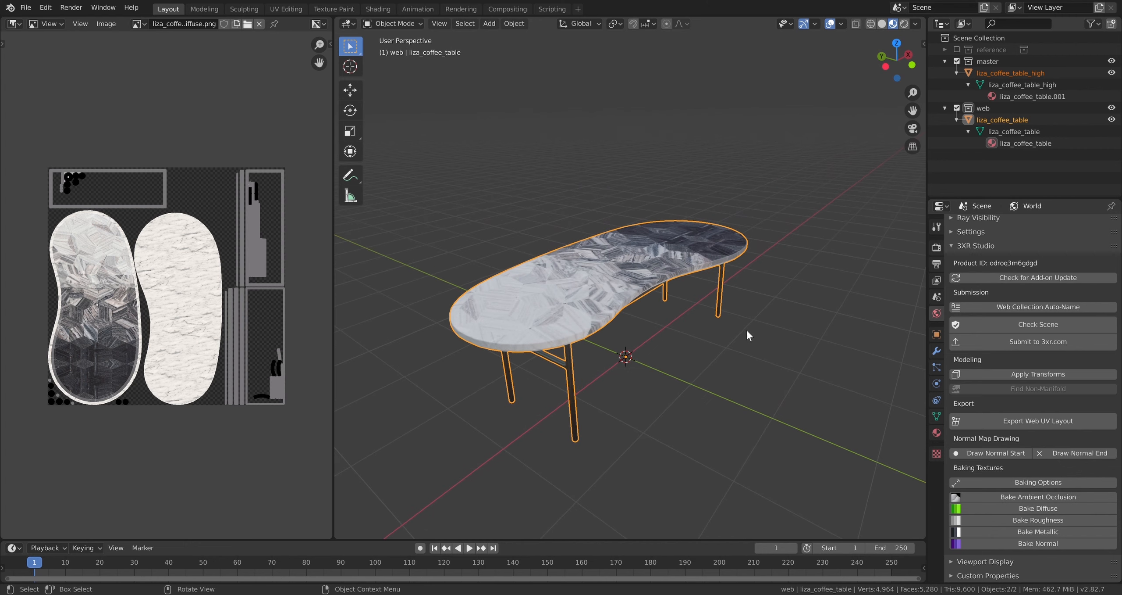
left_click(995, 121)
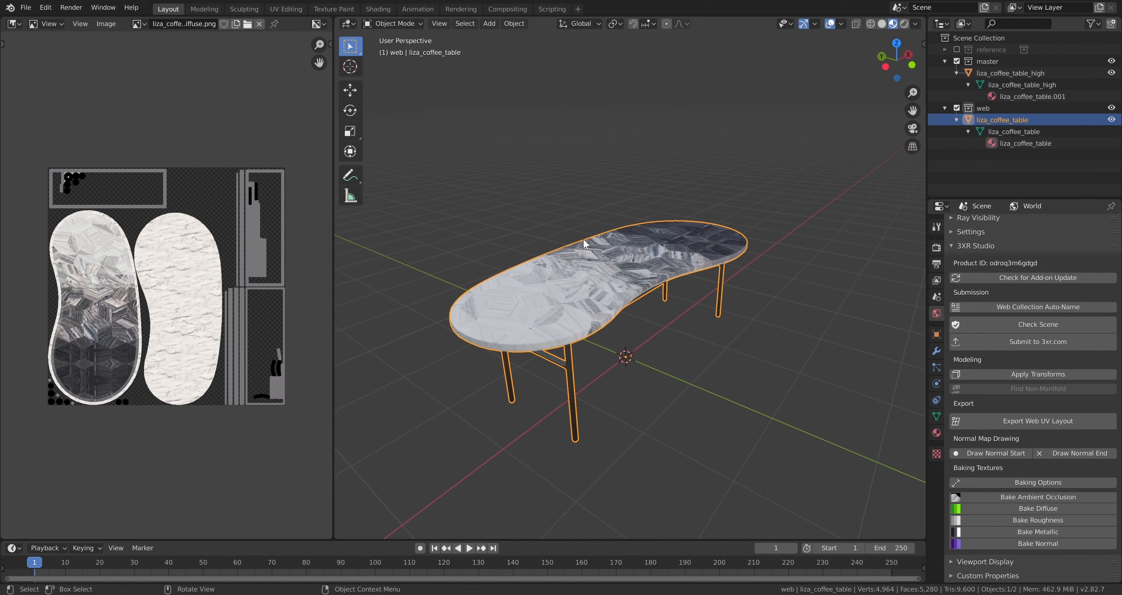
scroll(662, 318, "down", 3)
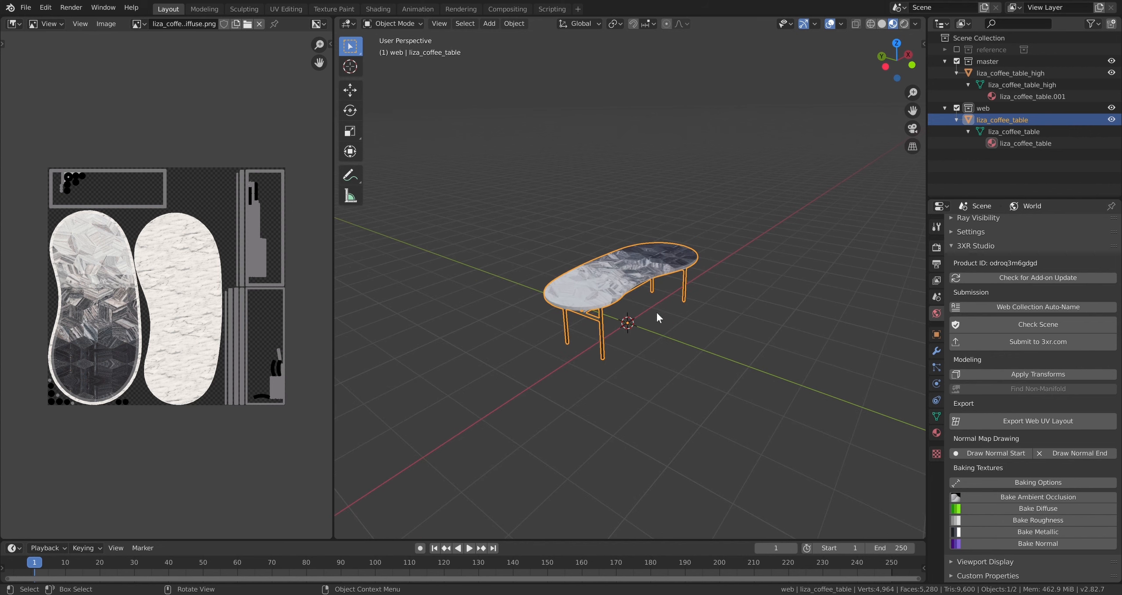
scroll(762, 343, "up", 5)
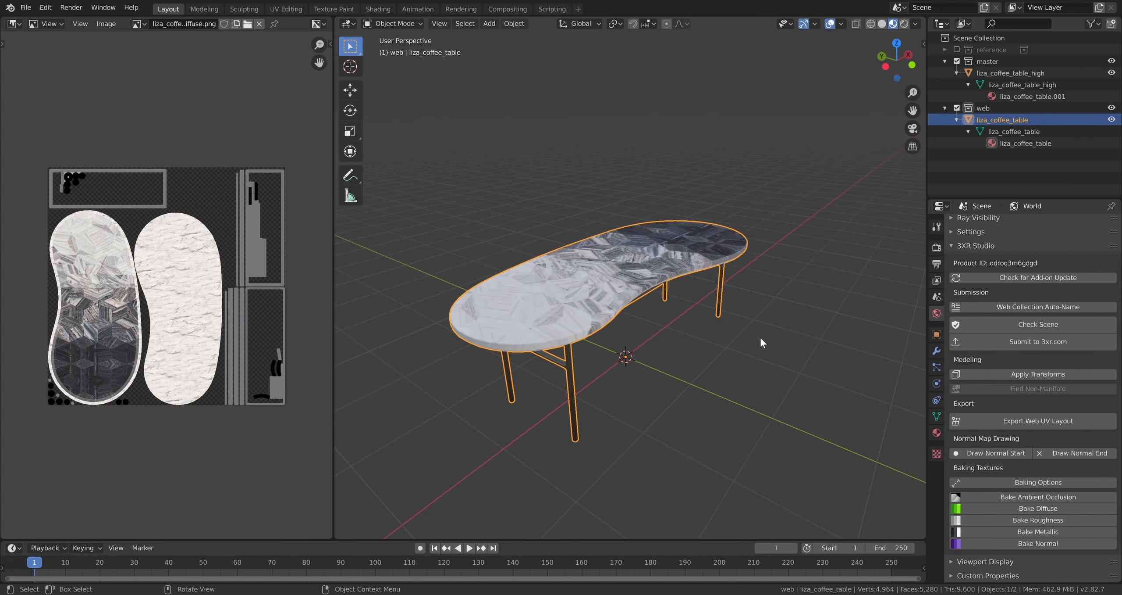
left_click(1020, 497)
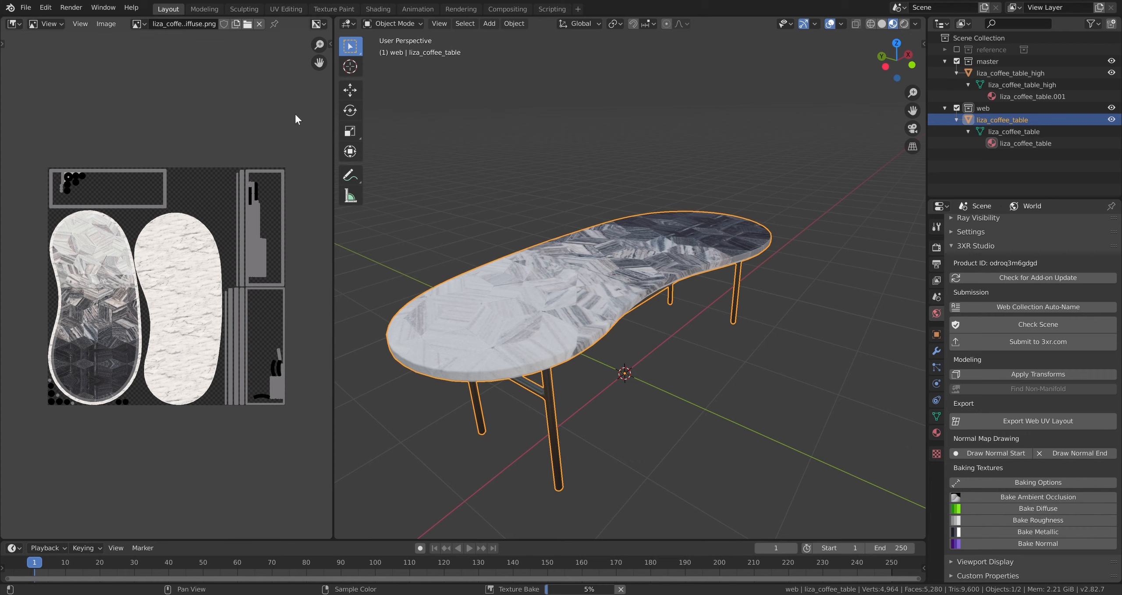
Show the image properties of the baked ambient occlusion map and save it as liza_coffee_table_4k_ao.png.
key("n")
left_click(327, 74)
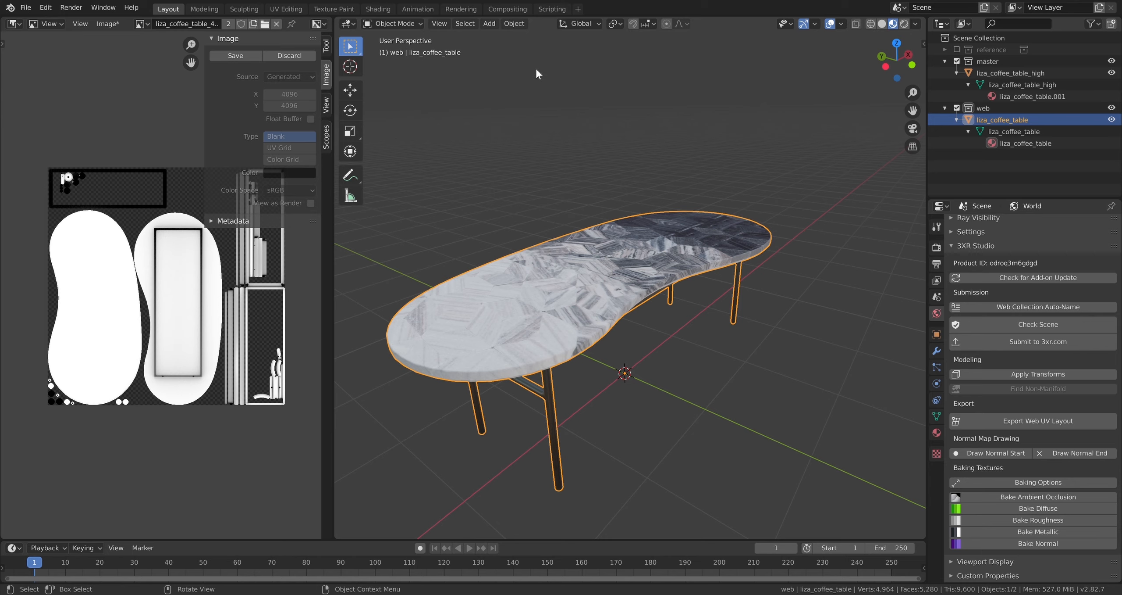
left_click(112, 28)
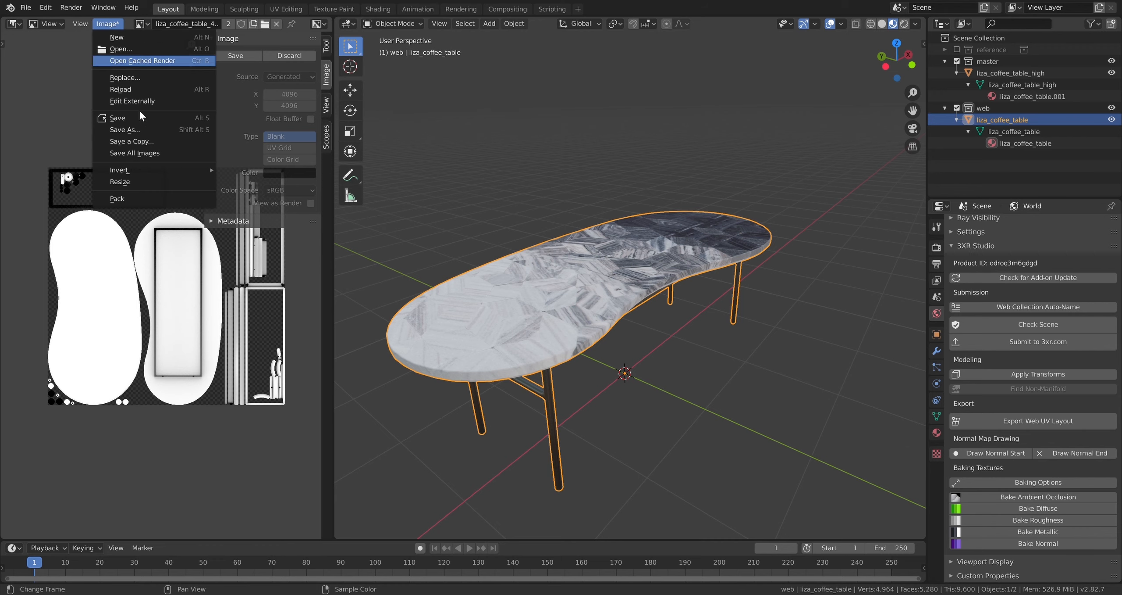
left_click(141, 135)
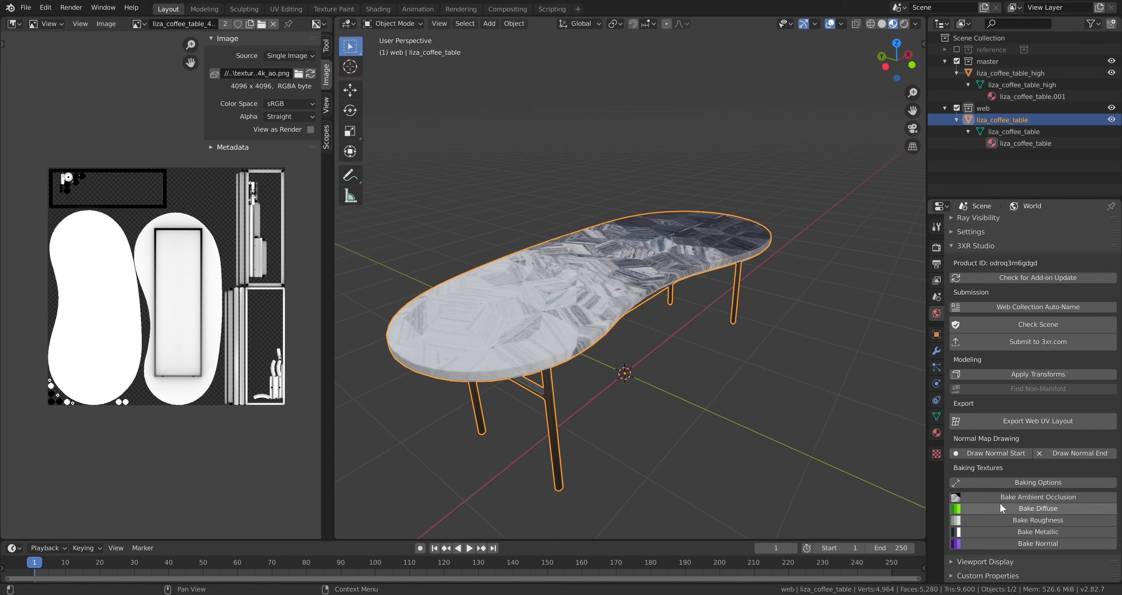
Switch the image area to the Shader Editor and examine the high-poly table's material nodes.
middle_click_drag(606, 460, 605, 437)
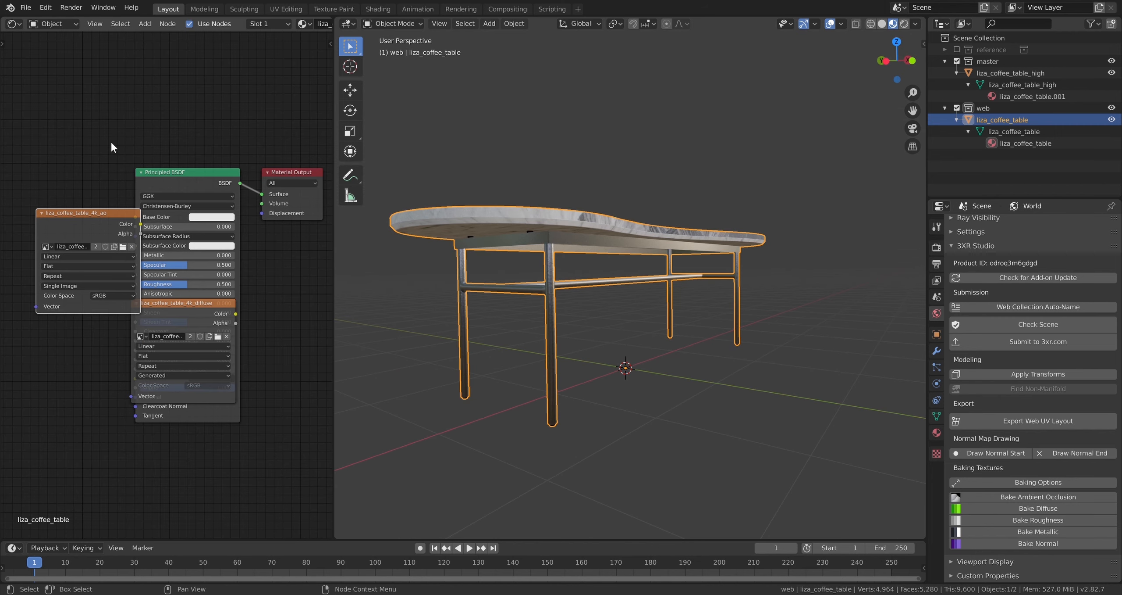
left_click(606, 184)
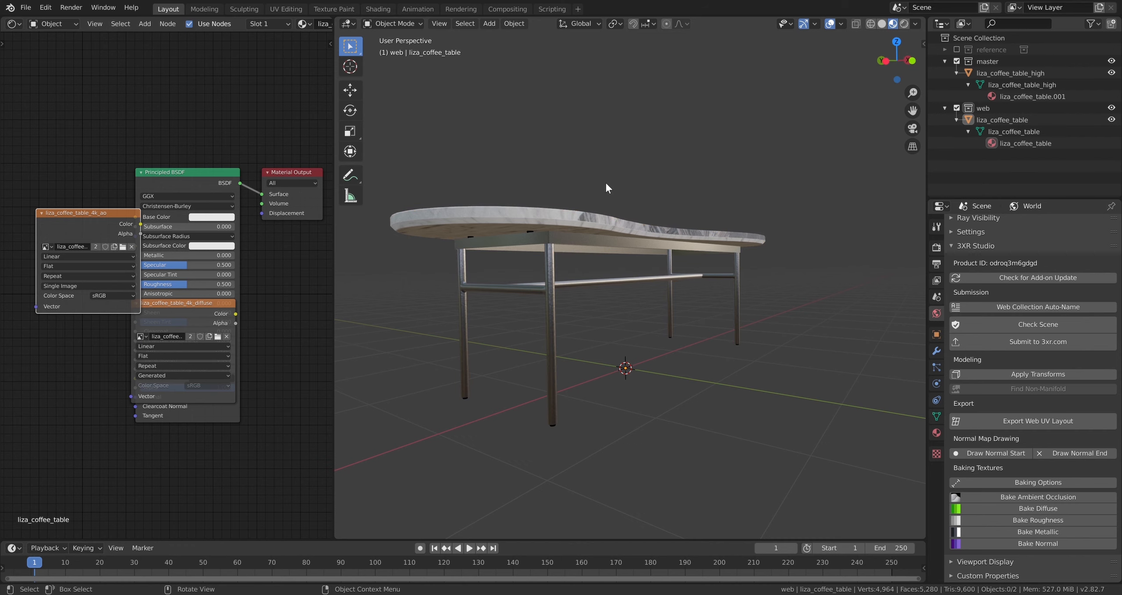
left_click(970, 72)
middle_click_drag(33, 331, 182, 331)
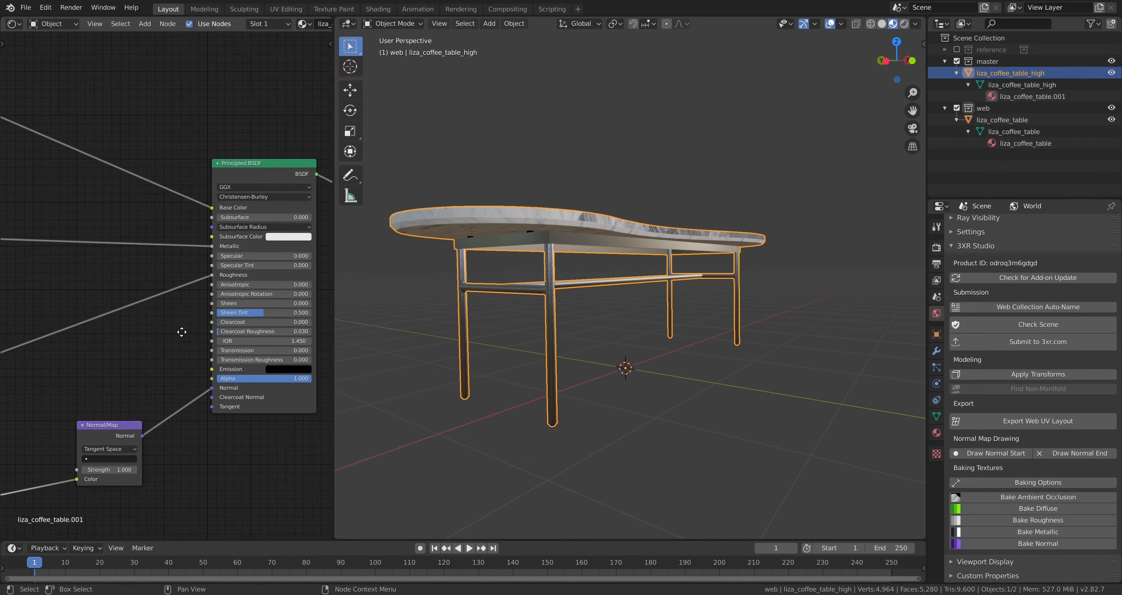
scroll(176, 326, "down", 3)
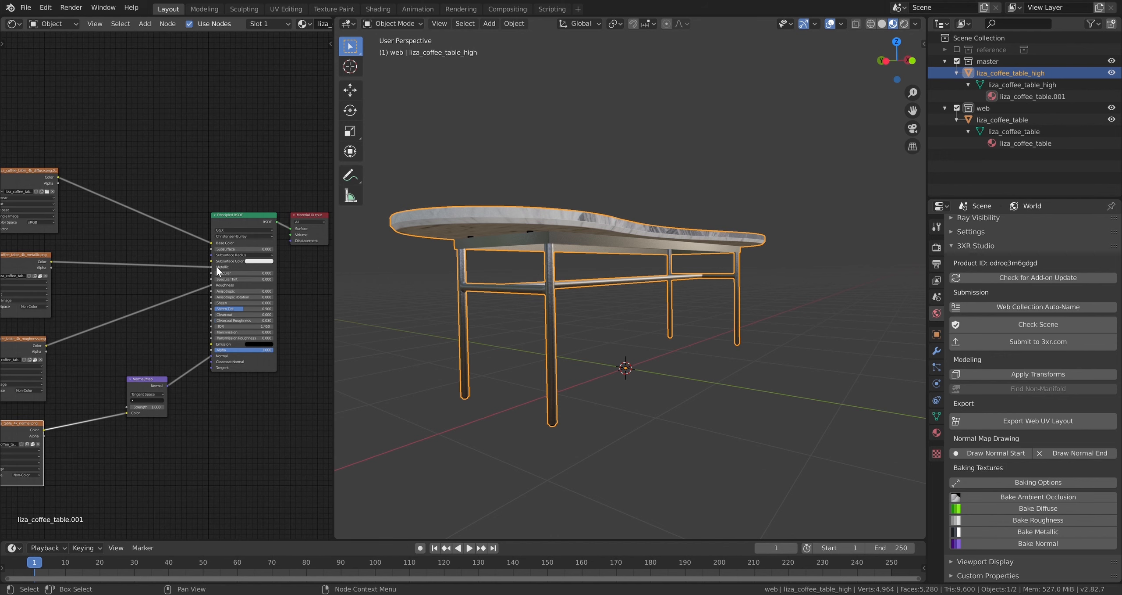
Try disconnecting the metallic texture from the high-poly table's Principled BSDF, and restore the link to the Metallic input.
left_click_drag(210, 266, 178, 258)
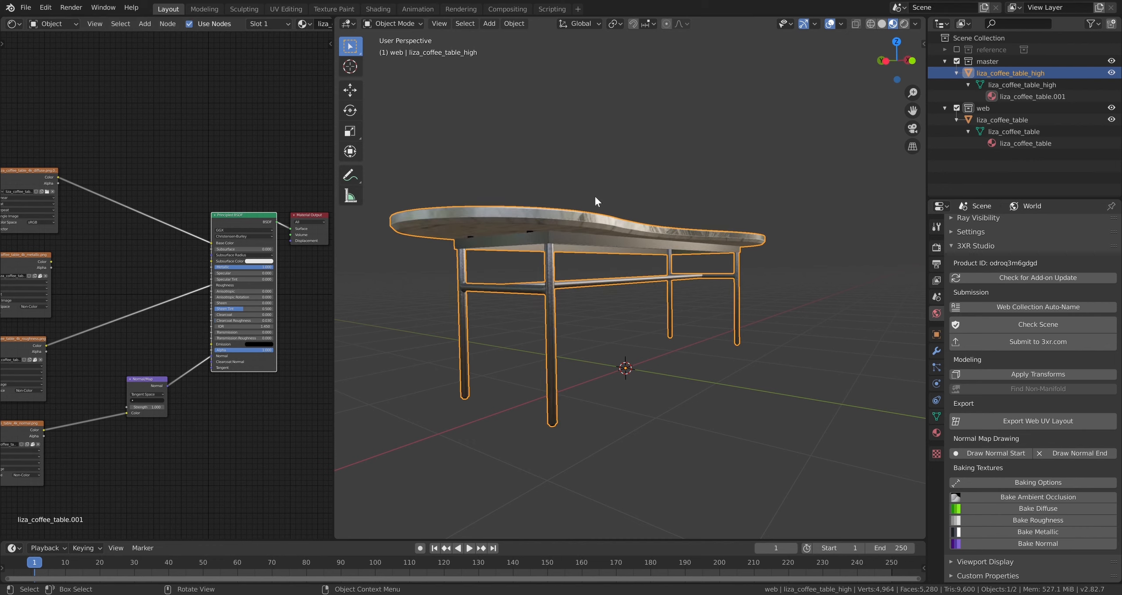
left_click_drag(51, 261, 213, 266)
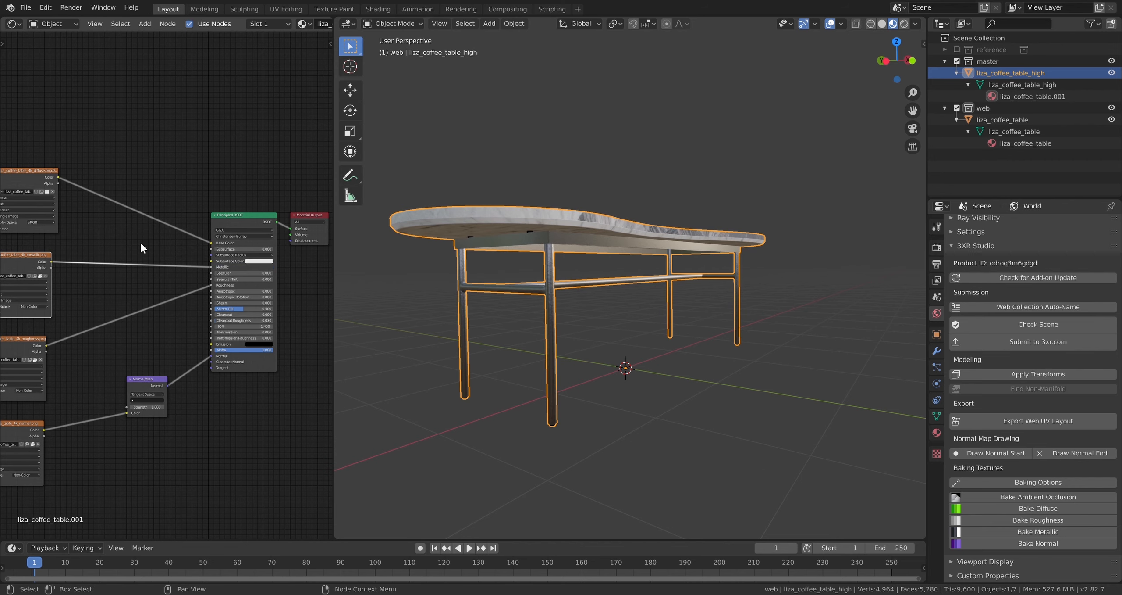
middle_click_drag(140, 244, 126, 215)
scroll(180, 270, "down", 1)
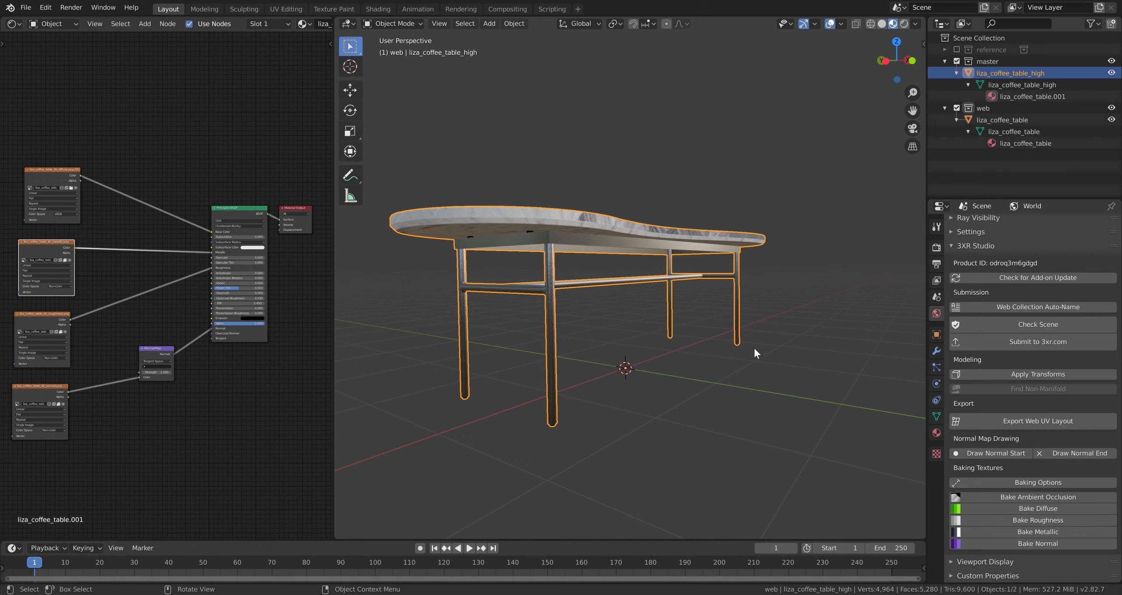
Deselect the high-poly table and switch the Shader Editor area back to the Image Editor.
left_click(688, 342)
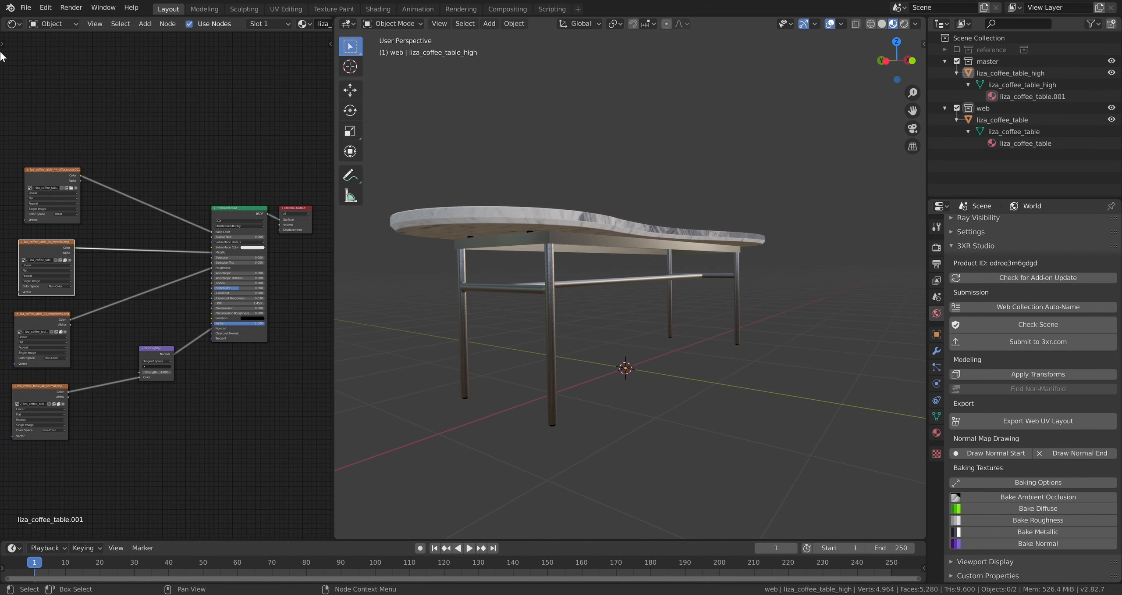
left_click(13, 24)
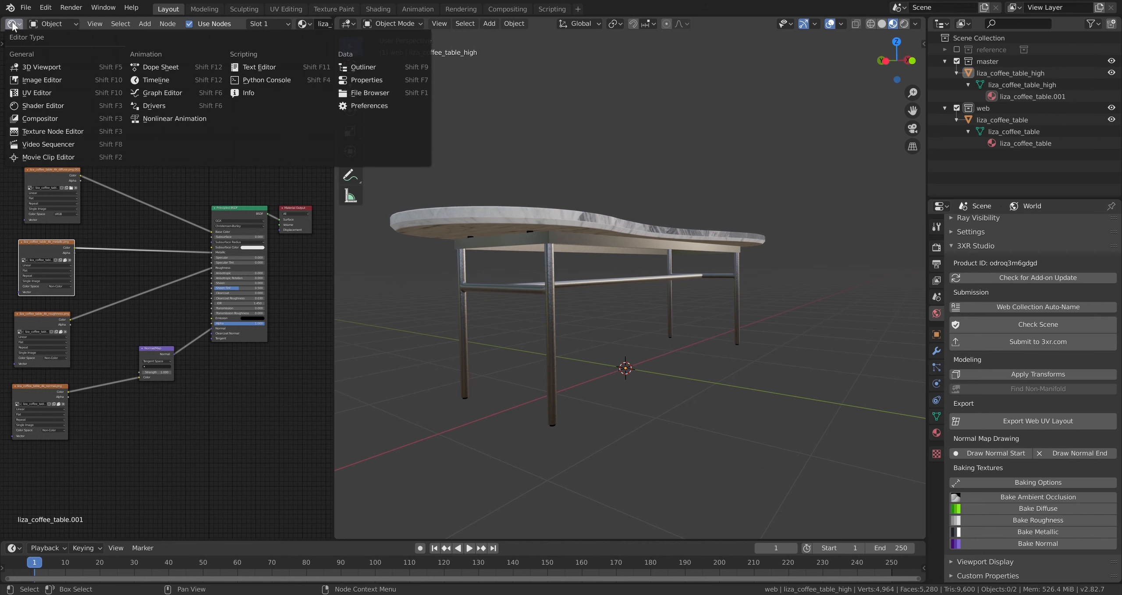
left_click(33, 80)
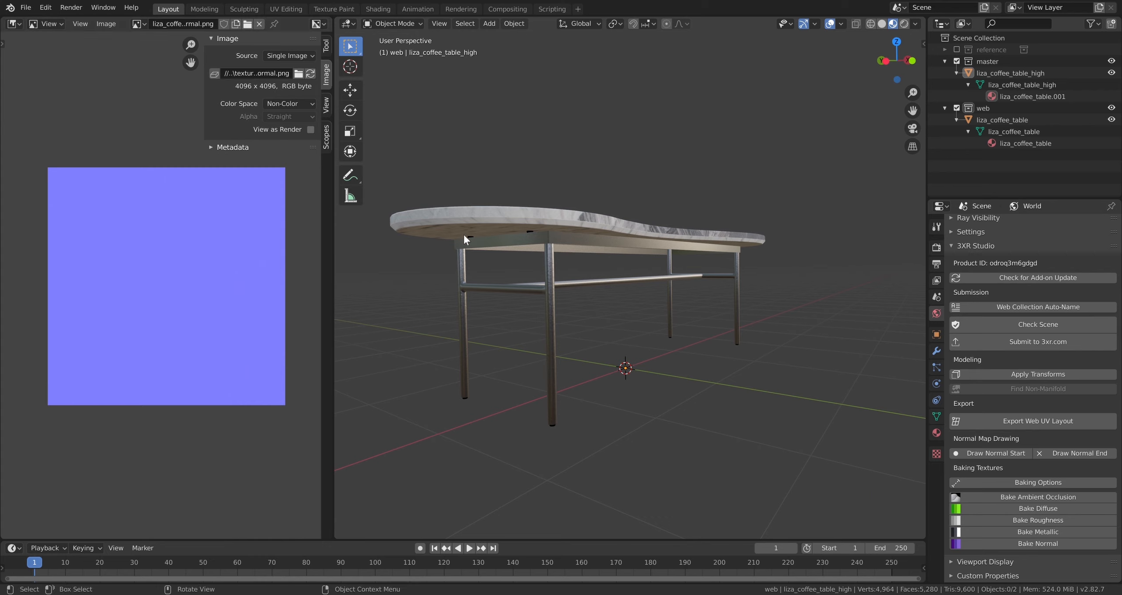
middle_click_drag(463, 234, 531, 274)
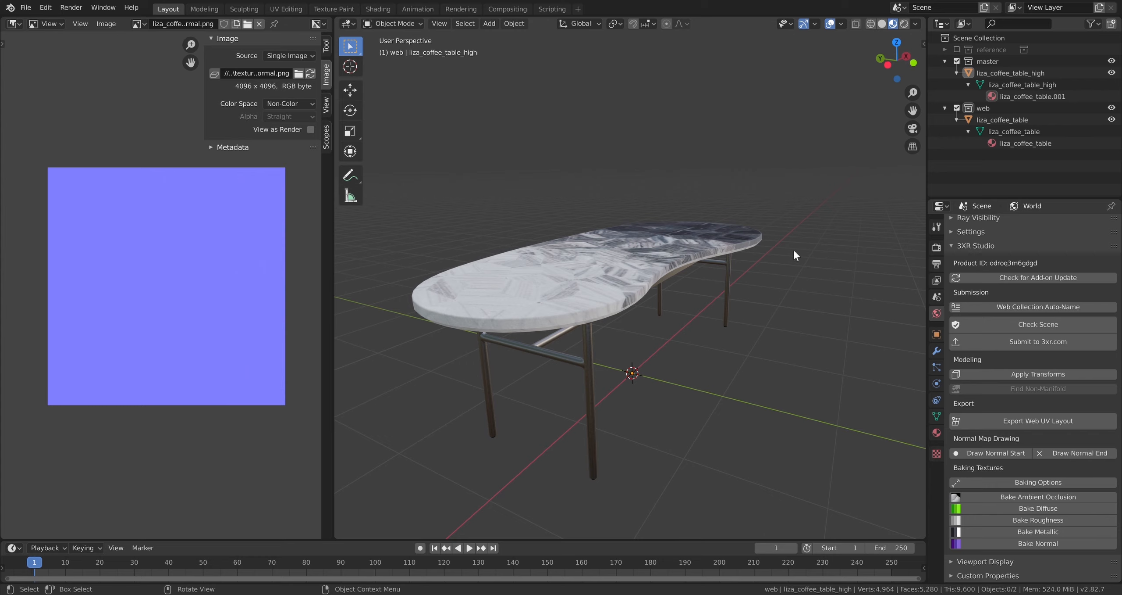
middle_click_drag(792, 248, 781, 307)
Run the 3XR Studio Check Scene validation from the World properties and start the submission to 3xr.com.
left_click(937, 432)
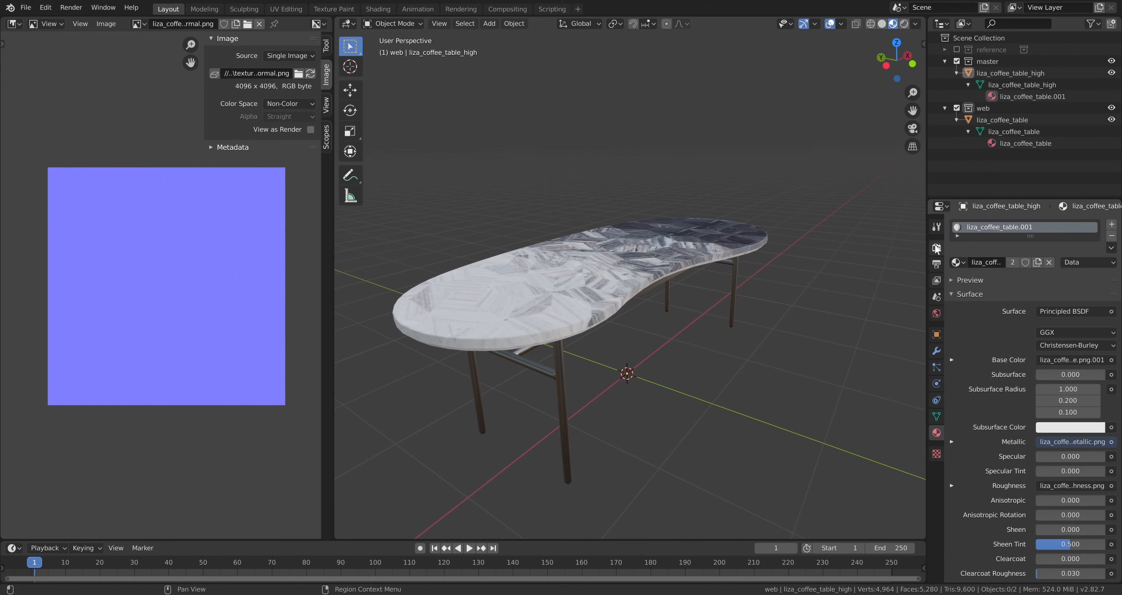
left_click(937, 280)
left_click(937, 313)
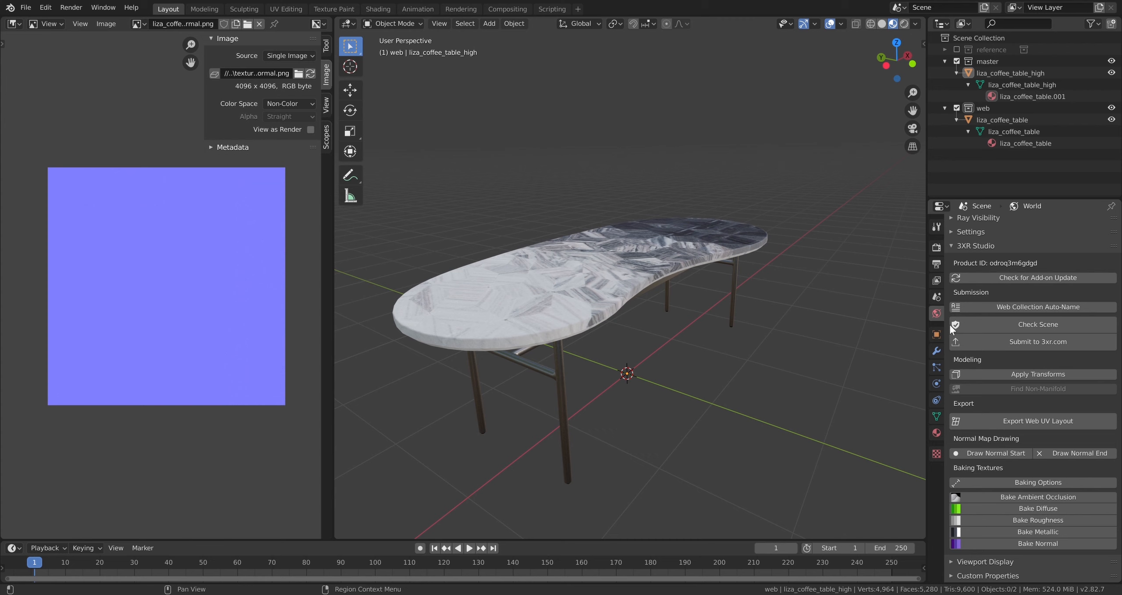
left_click(1033, 326)
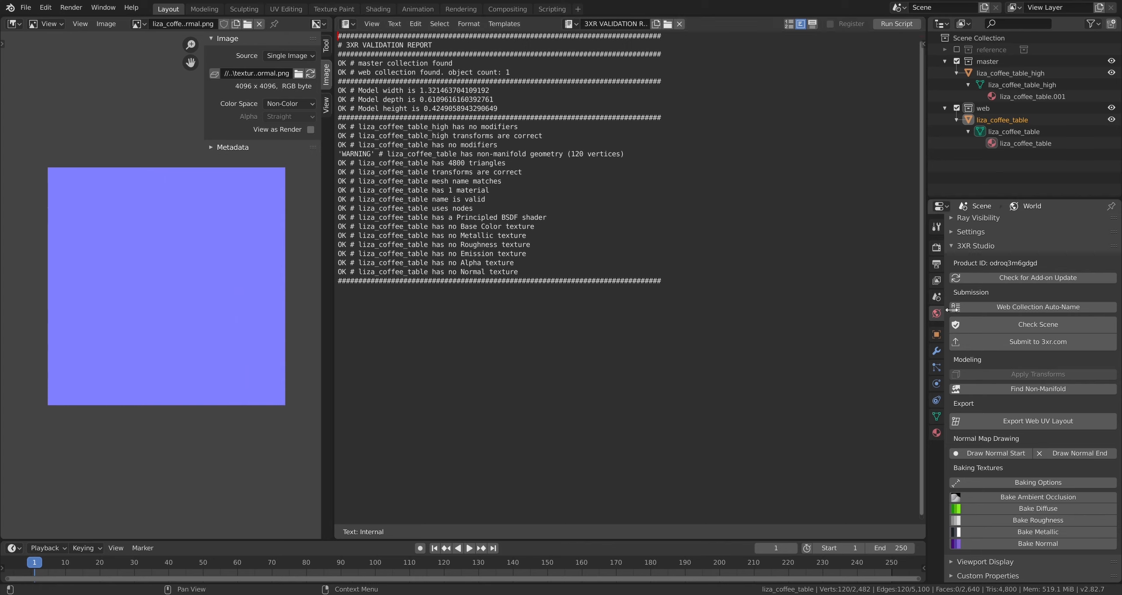
left_click(975, 342)
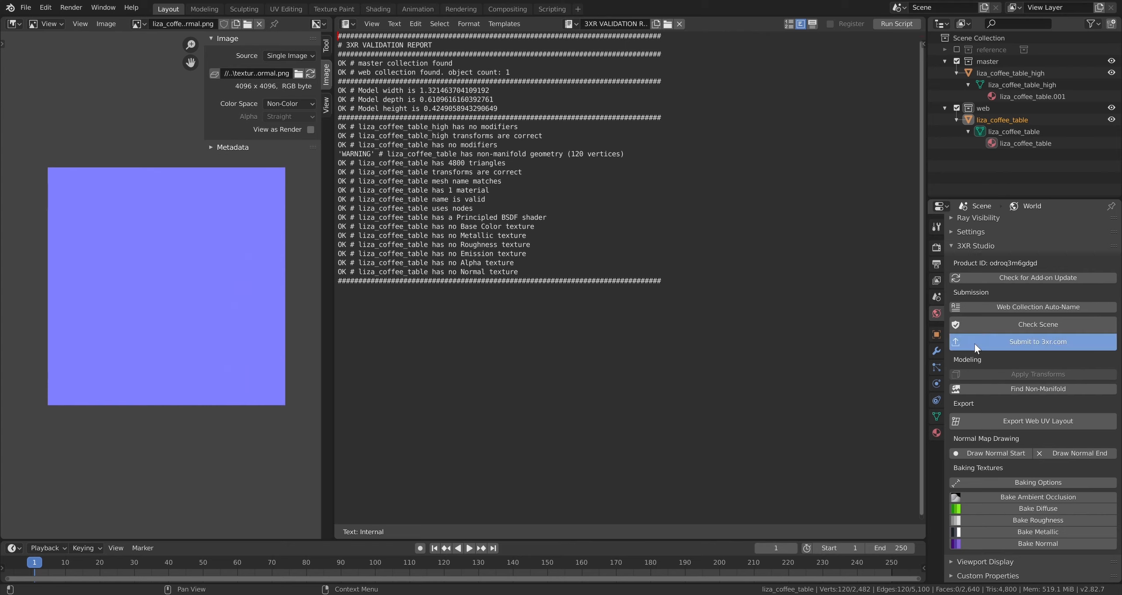